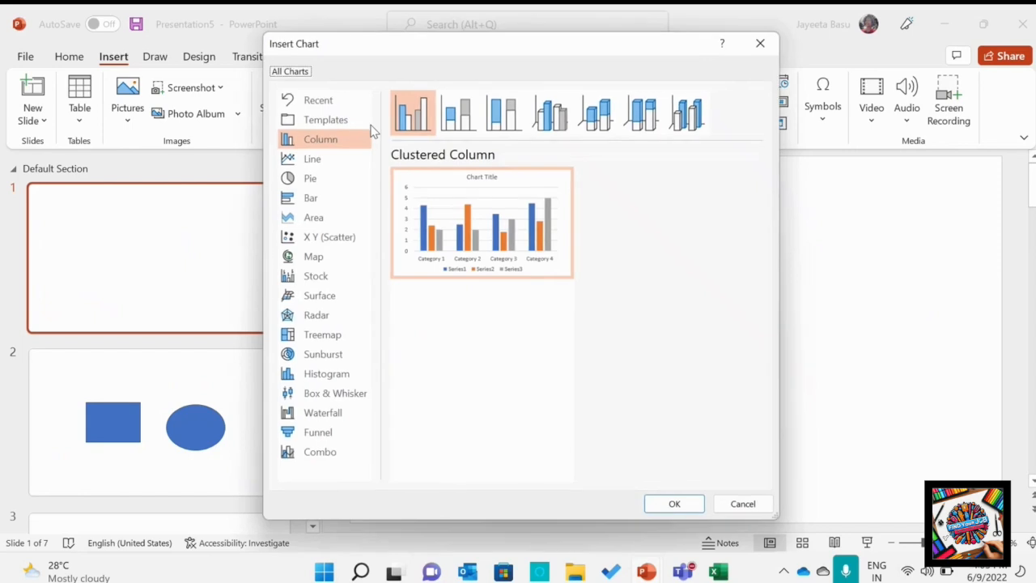
Preview the available chart categories for the slide, from Pie and Bar through Funnel and Combo
left_click(342, 180)
left_click(340, 198)
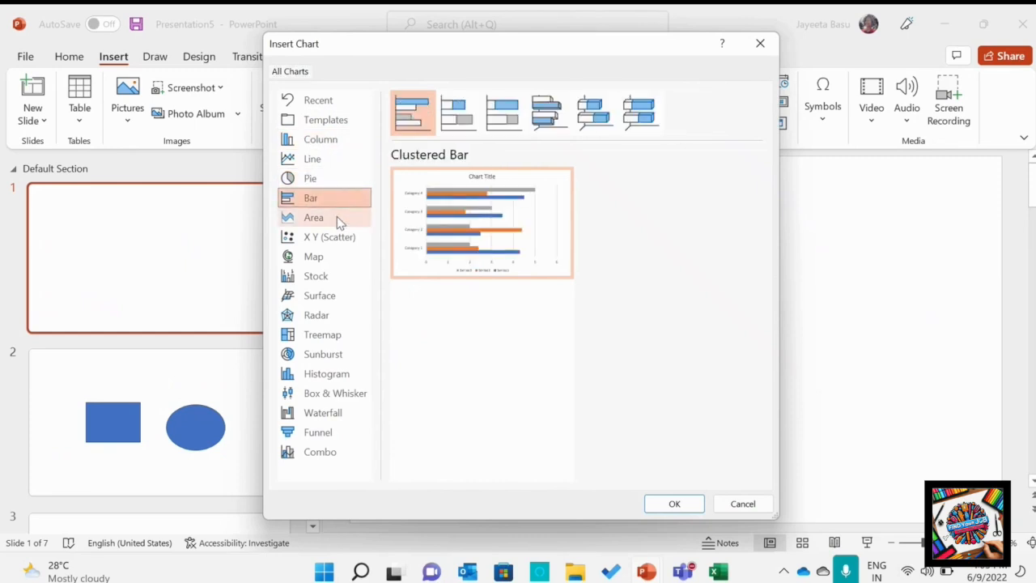
left_click(337, 220)
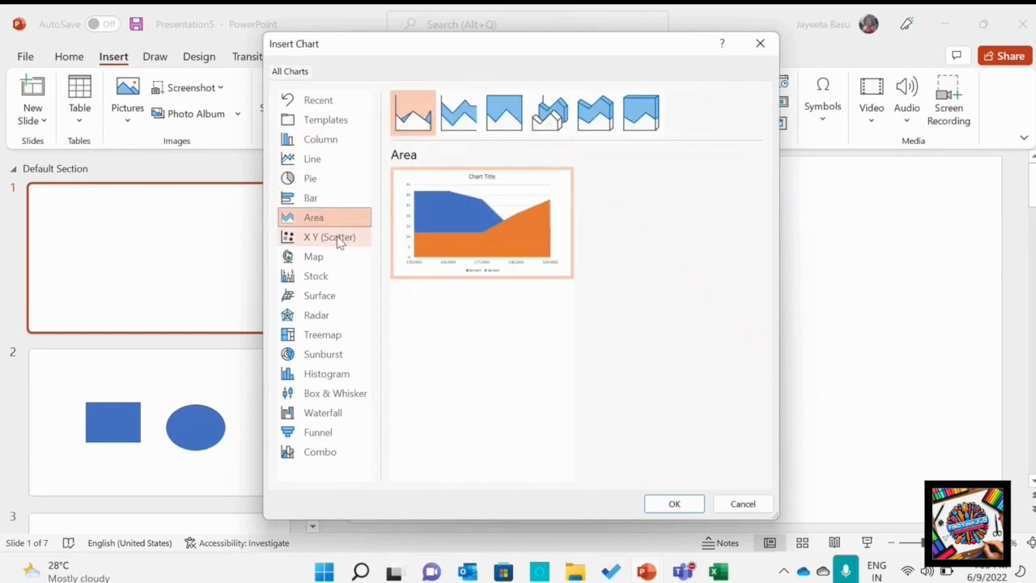
left_click(341, 240)
left_click(334, 255)
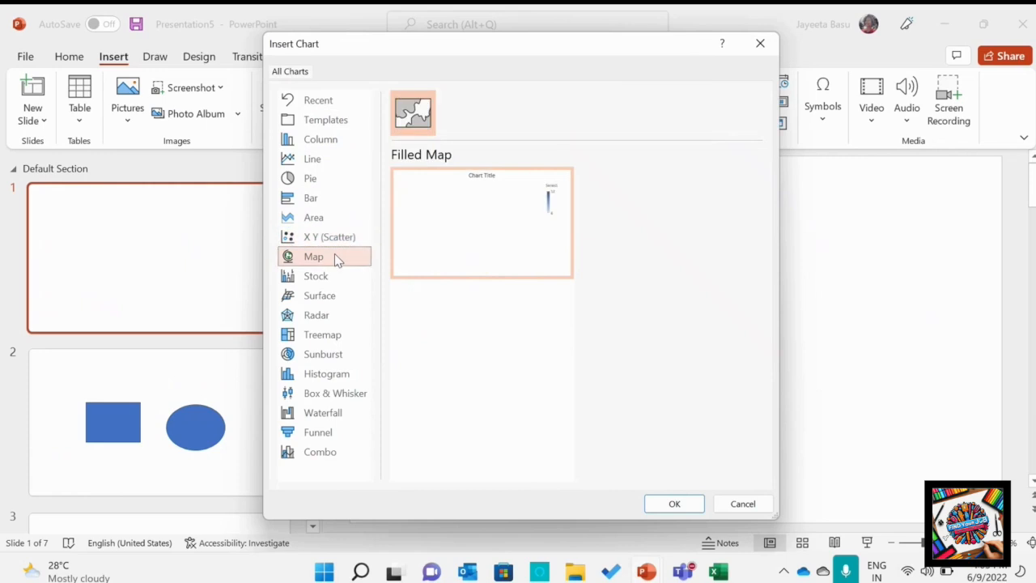
left_click(335, 272)
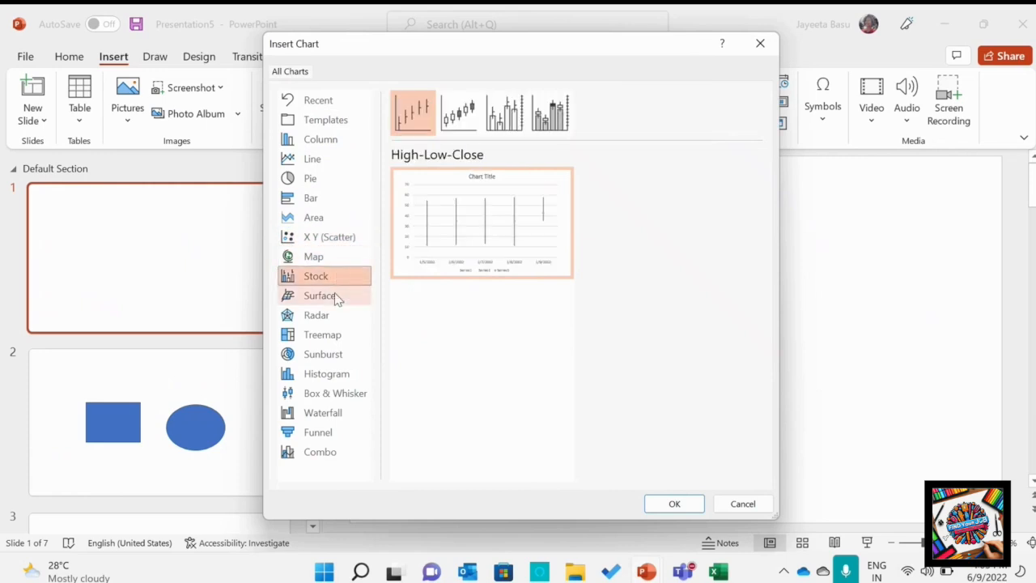
left_click(337, 297)
left_click(335, 315)
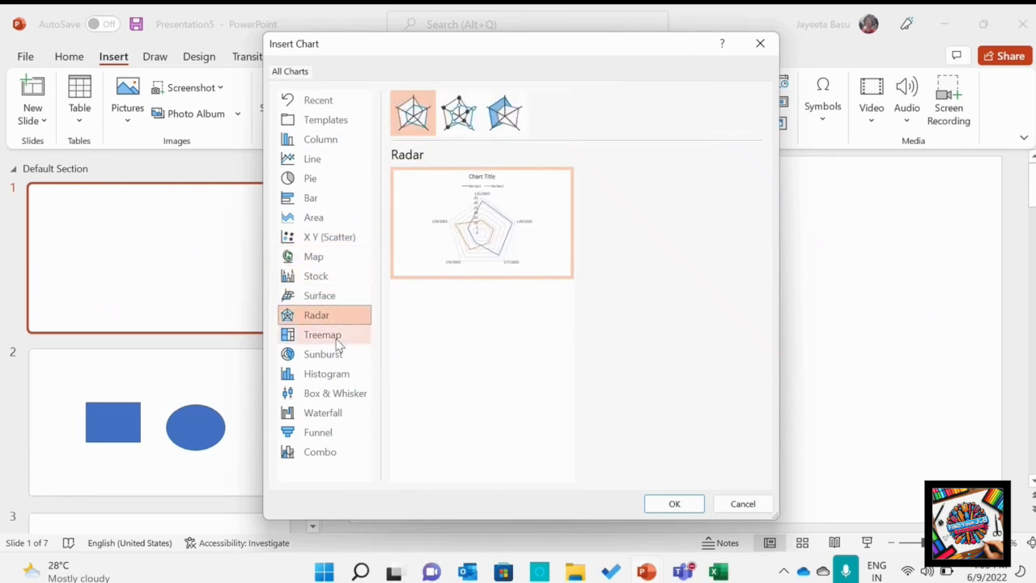
left_click(339, 339)
left_click(340, 358)
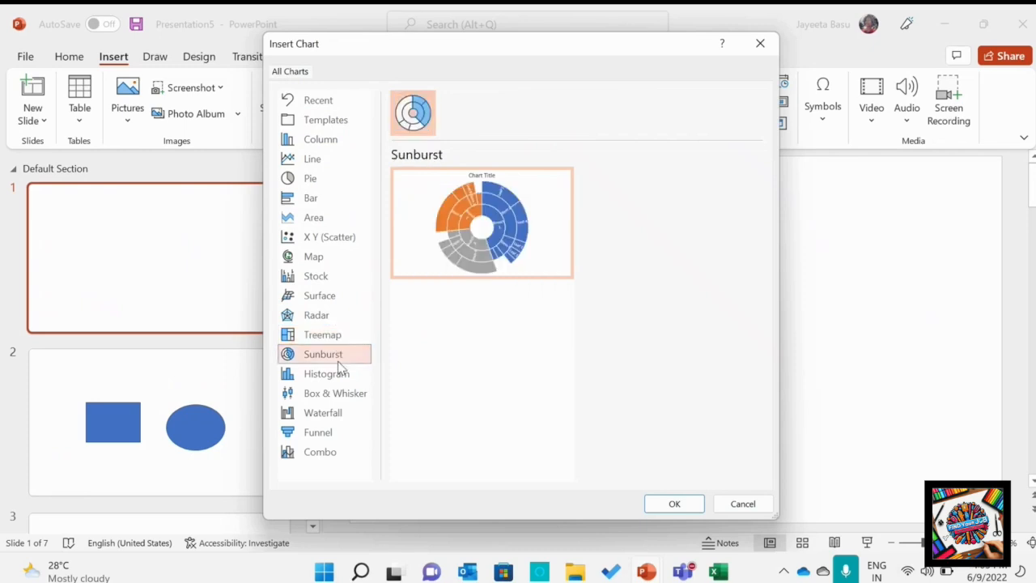
left_click(341, 378)
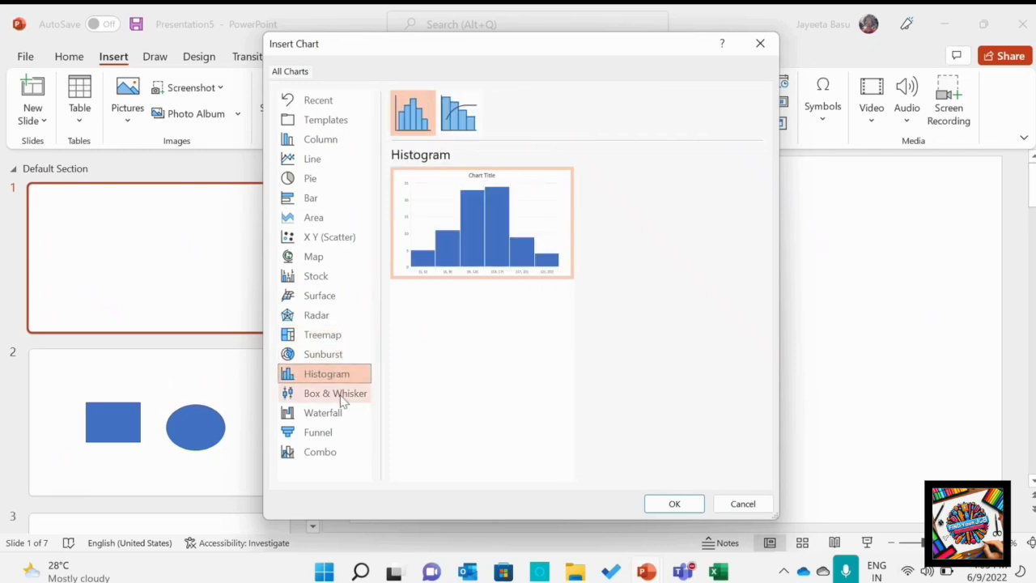
left_click(342, 398)
left_click(343, 415)
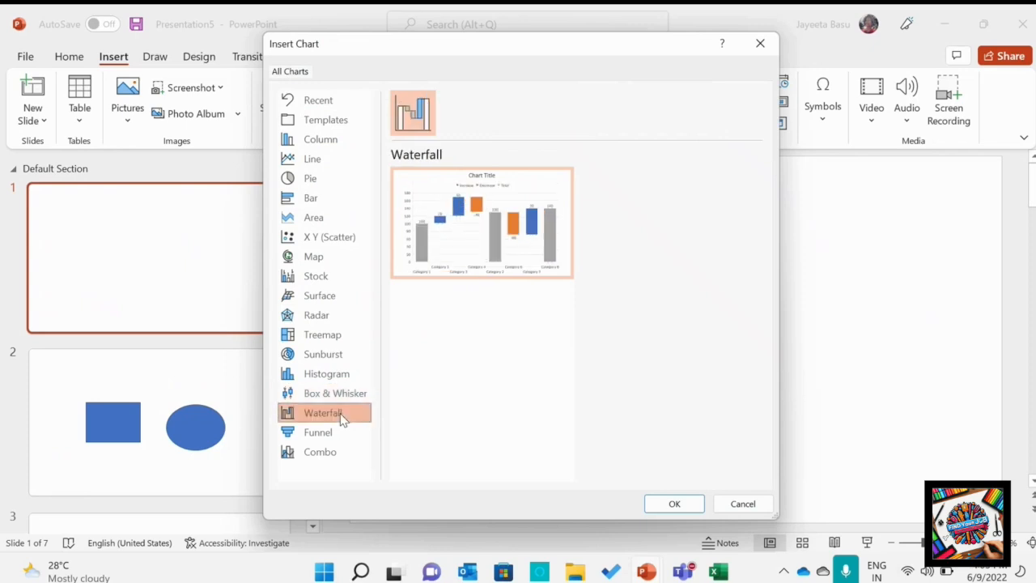
left_click(340, 434)
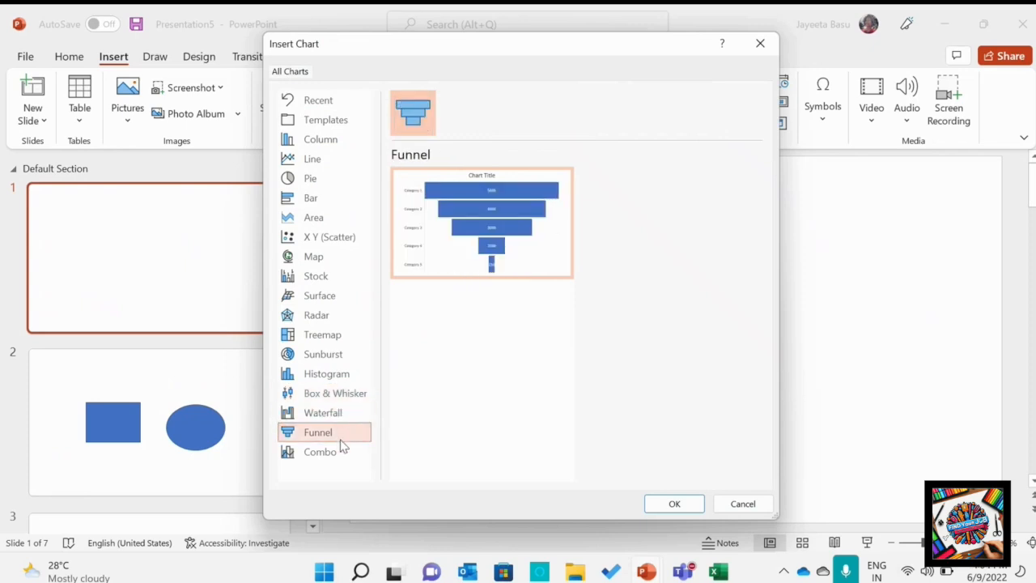
left_click(342, 455)
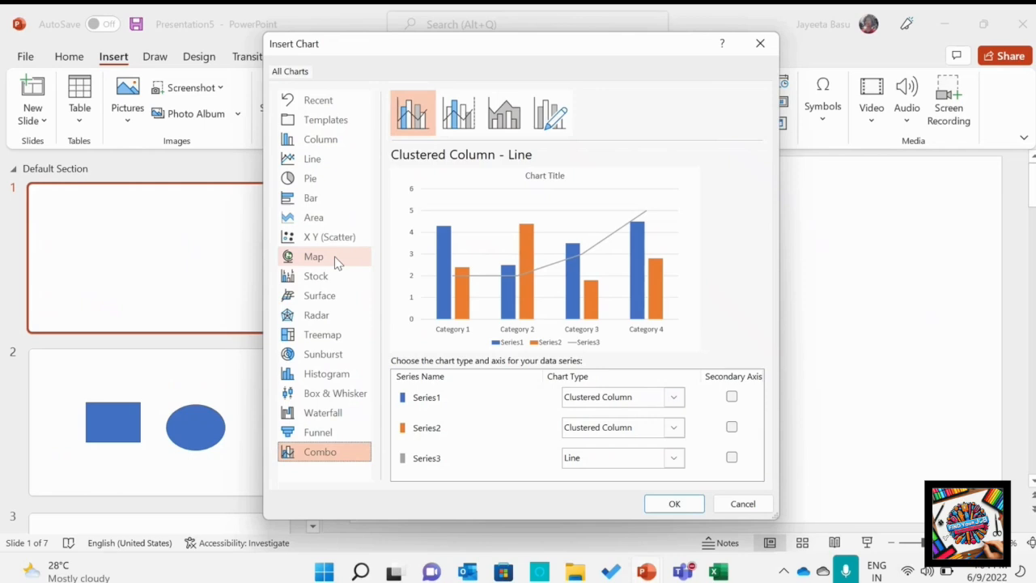
Preview the Column chart variants, including Stacked, 100% Stacked, 3-D Clustered, 3-D Stacked and 3-D Column
left_click(346, 144)
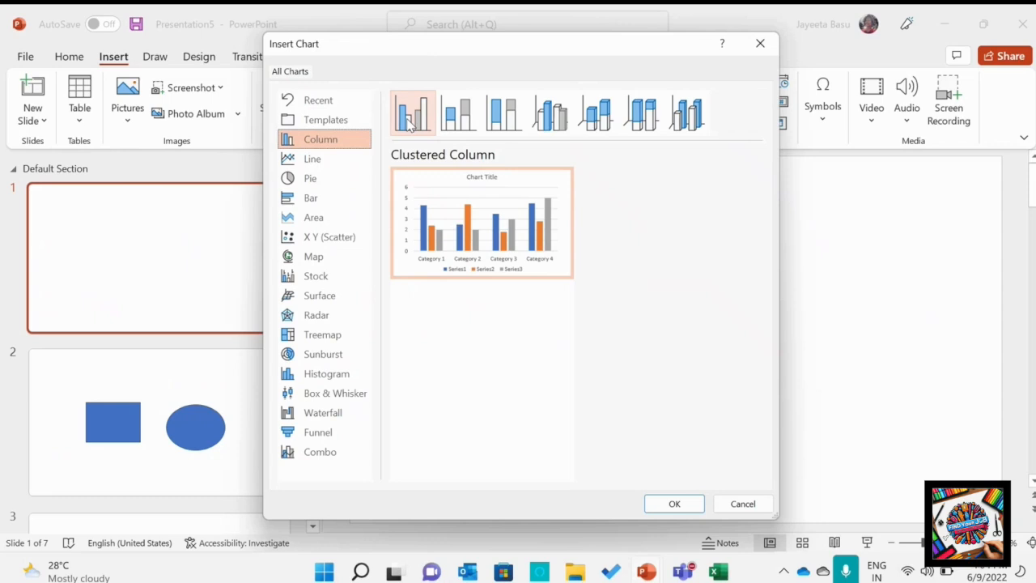
left_click(450, 122)
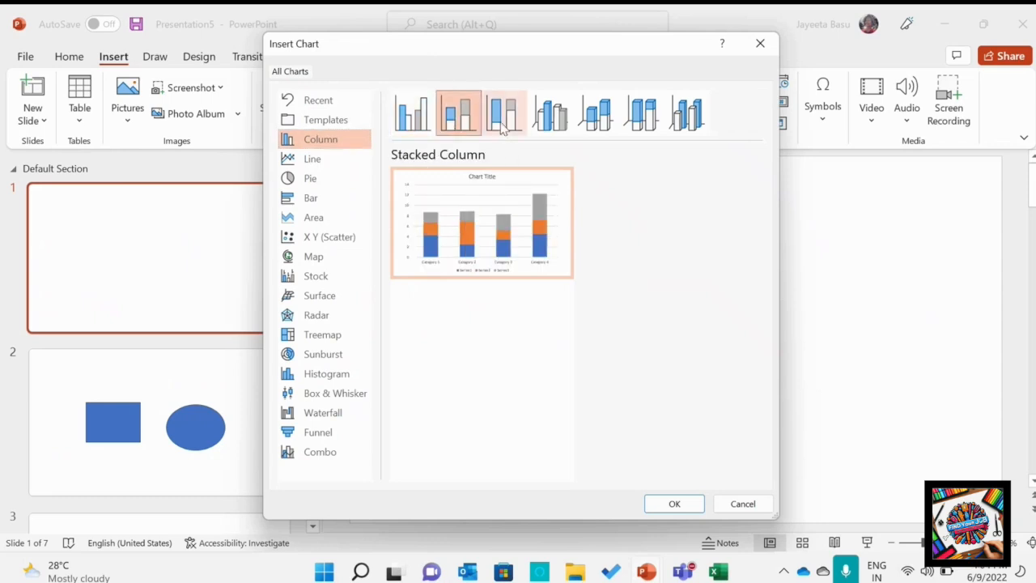
left_click(523, 128)
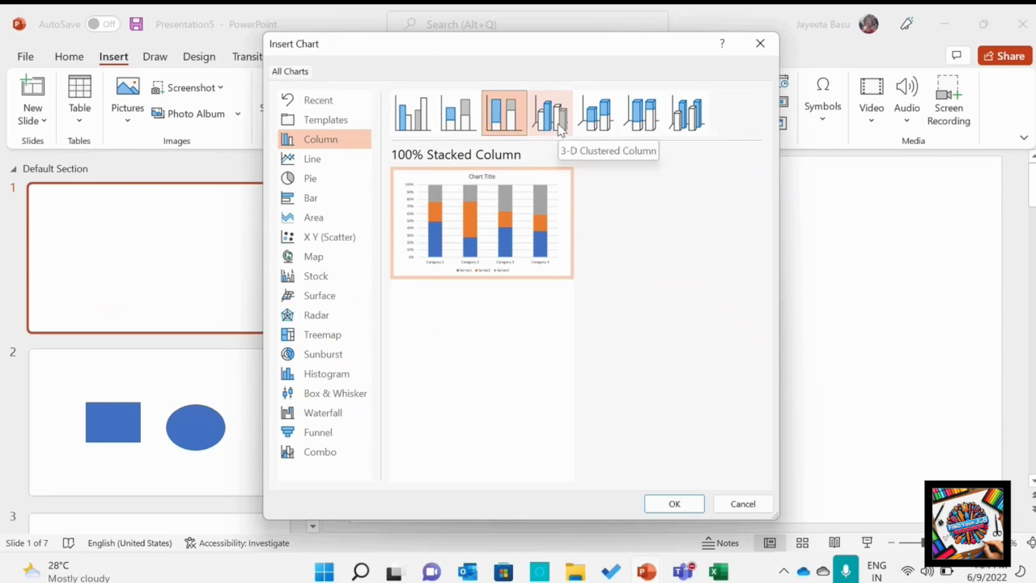
left_click(559, 128)
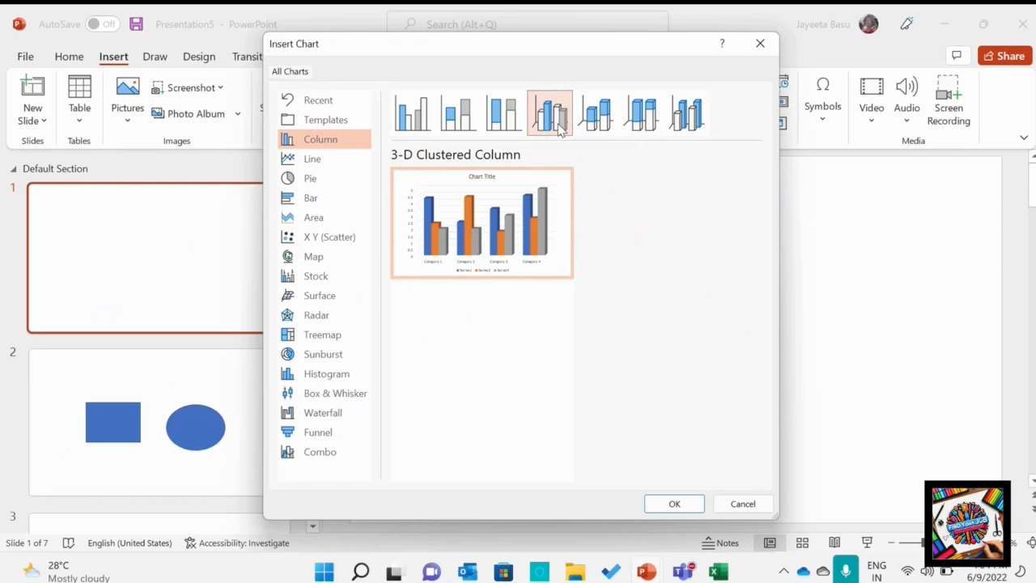
left_click(597, 129)
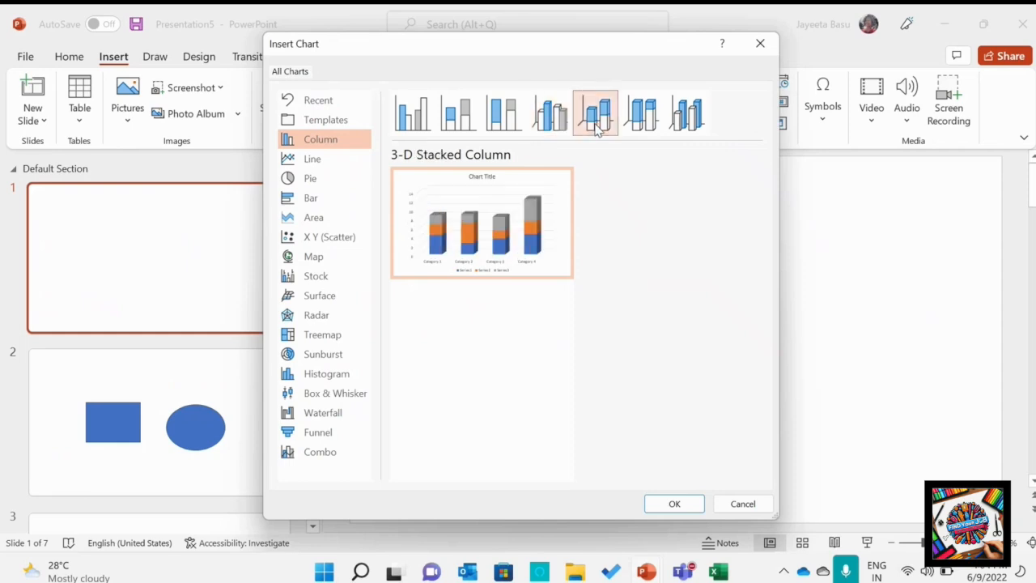
left_click(689, 128)
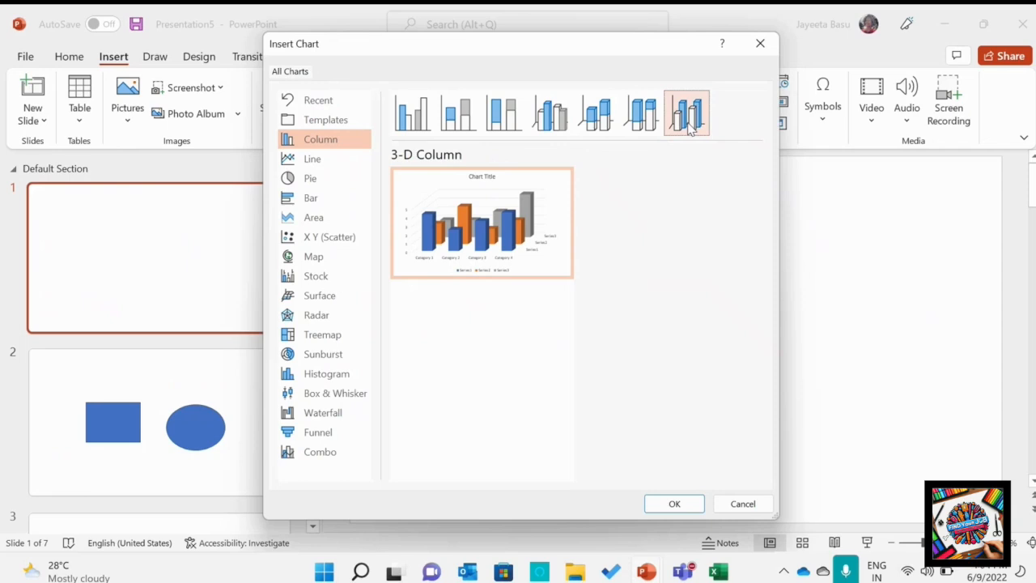
Insert a Clustered Column chart on slide 1 and enlarge its data sheet window
left_click(420, 104)
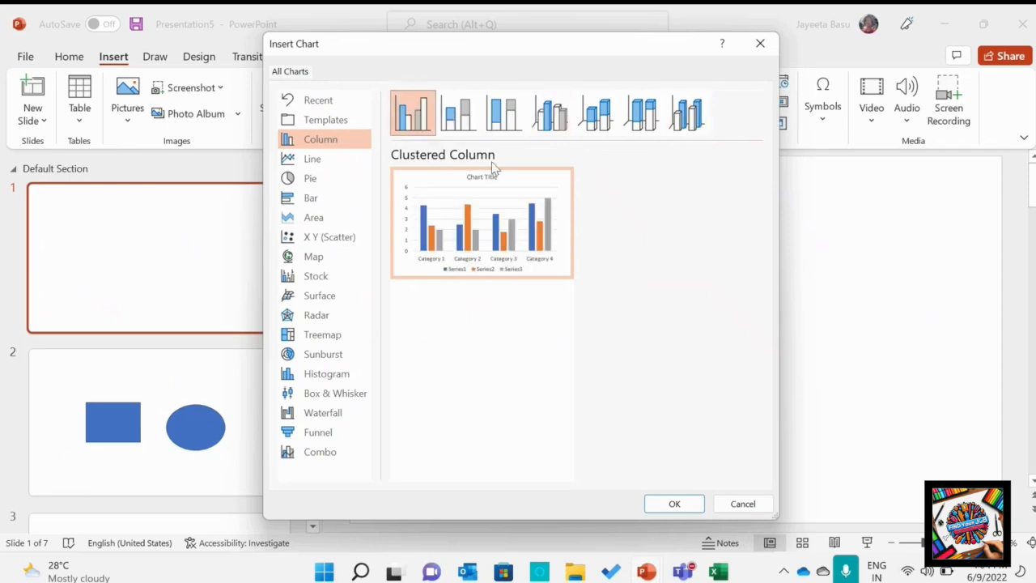
left_click(677, 504)
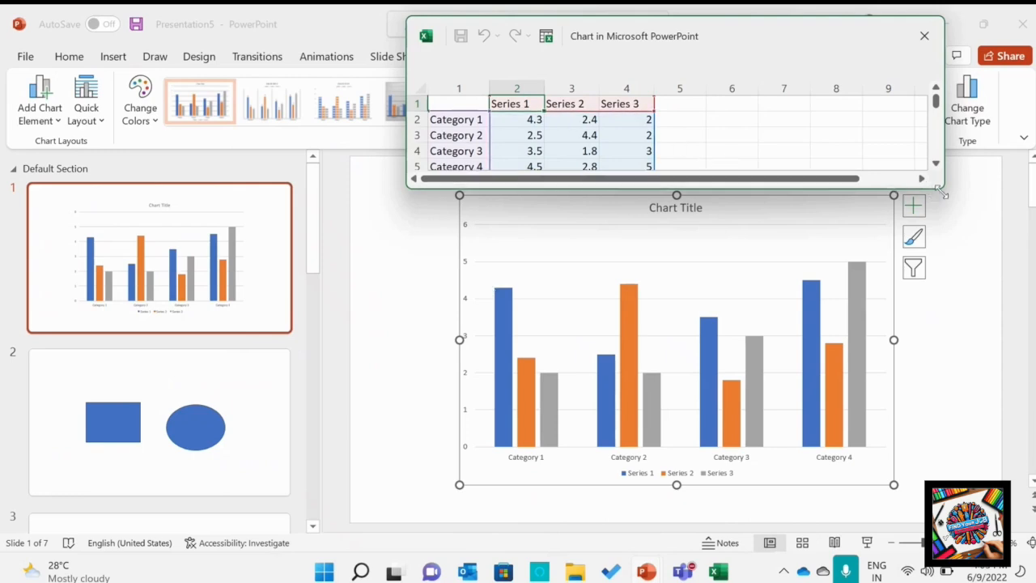
left_click_drag(942, 193, 1011, 426)
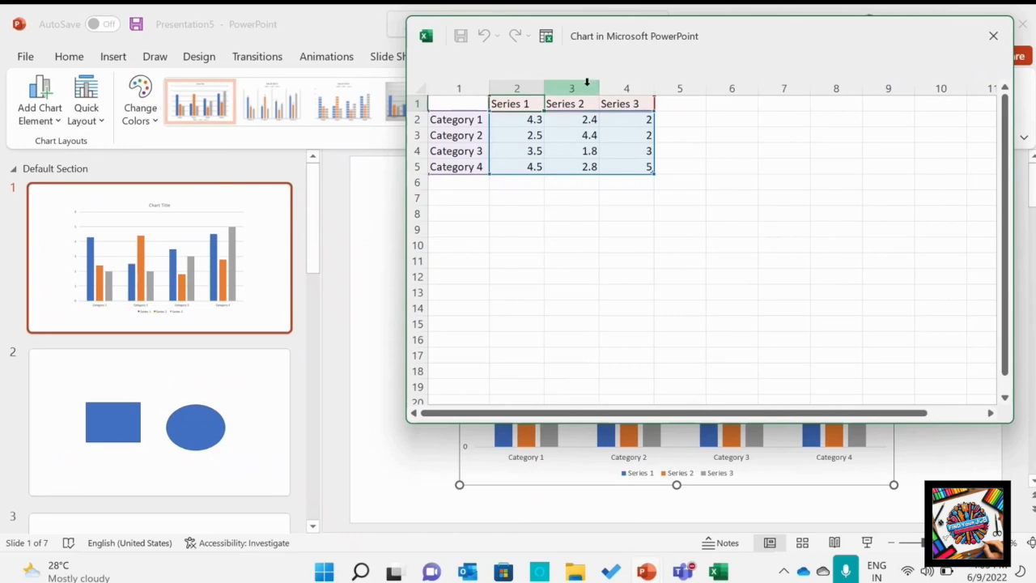
Open the chart's data in Excel, view it full screen, and minimize it to return to the PowerPoint slide
left_click(547, 38)
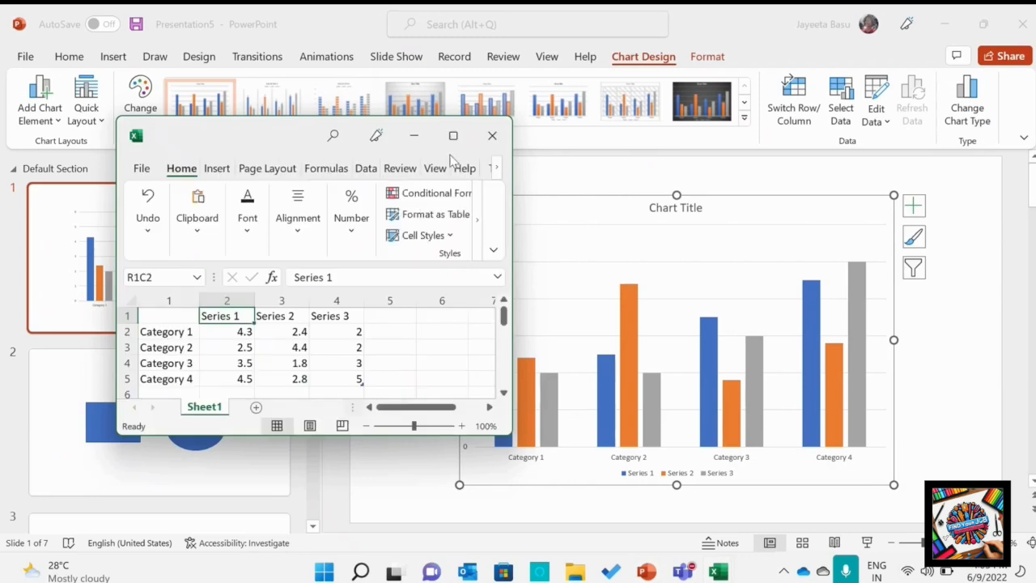
left_click(454, 136)
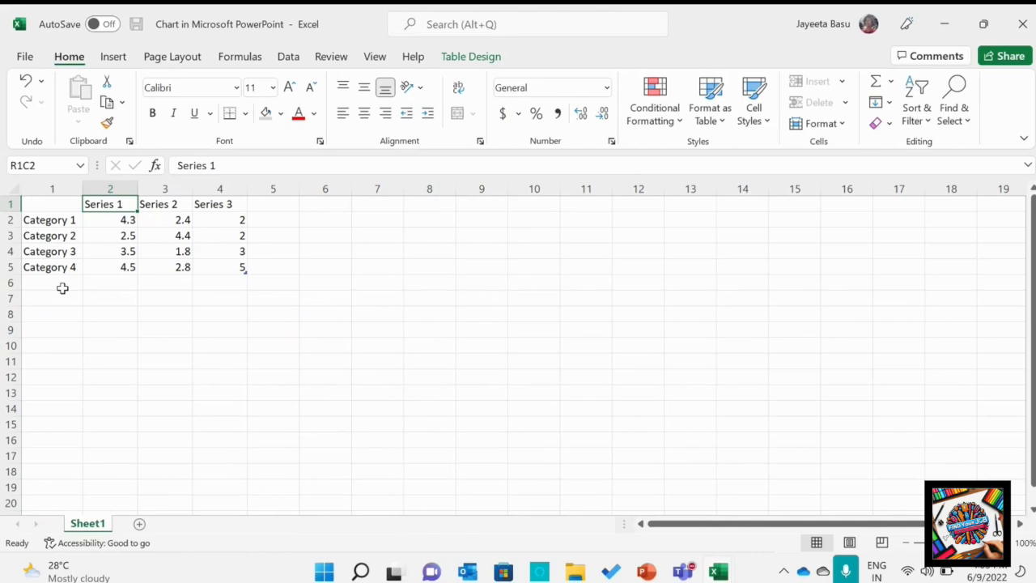
left_click(998, 29)
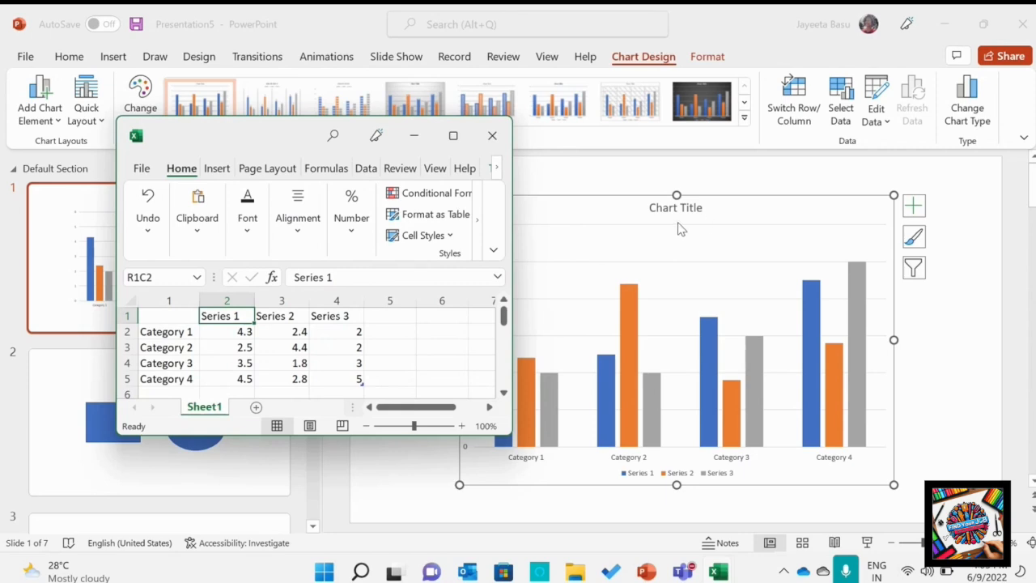
left_click(417, 137)
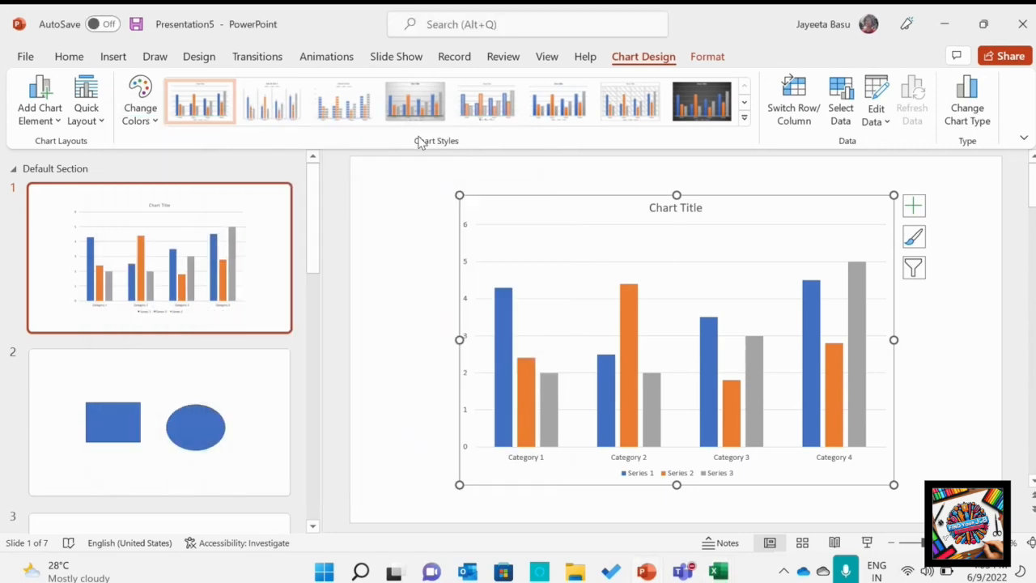
Try several chart styles on the column chart and apply the one with the diagonally hatched plot background
left_click(700, 208)
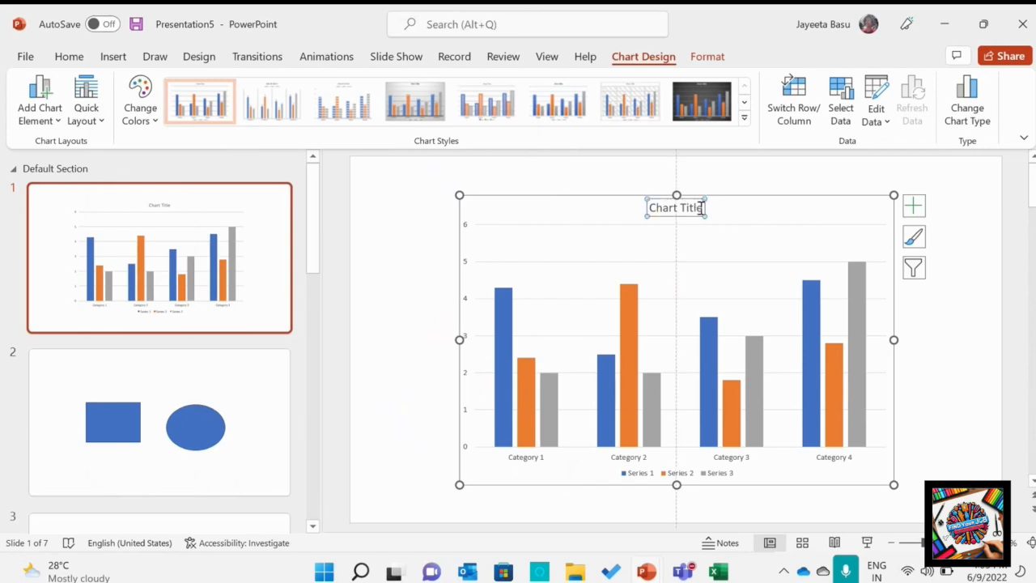
left_click(914, 238)
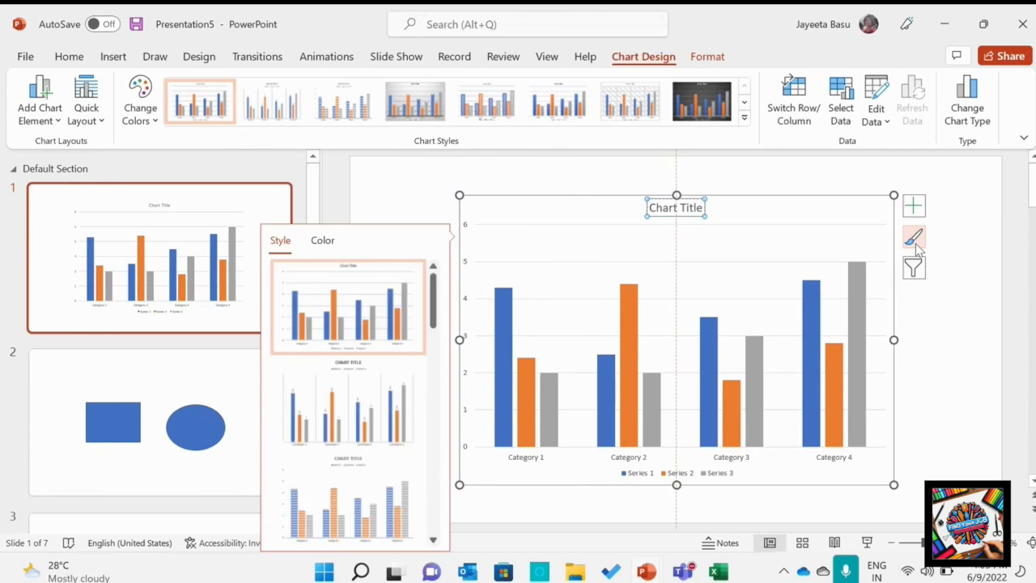
left_click(371, 400)
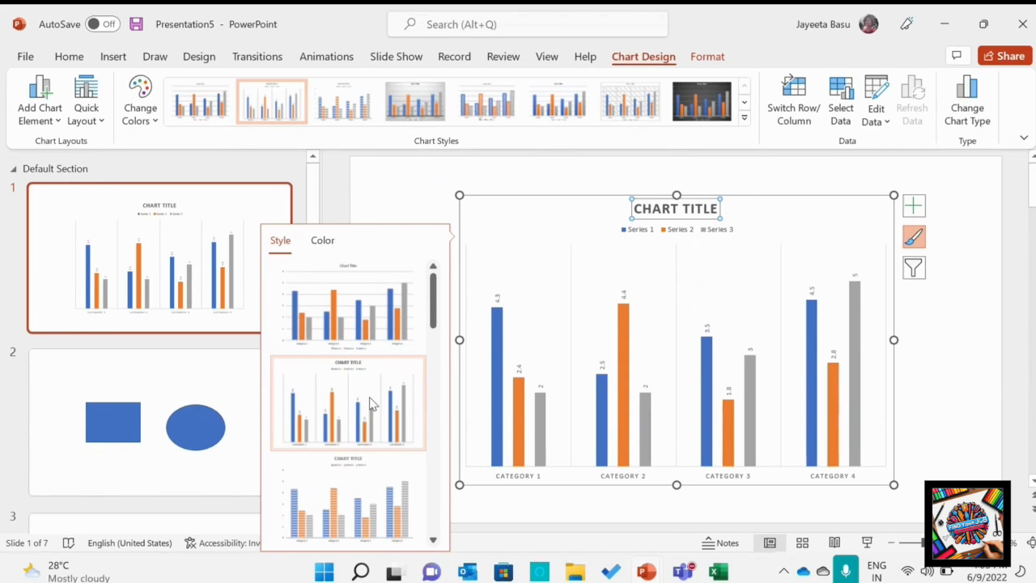
left_click(379, 496)
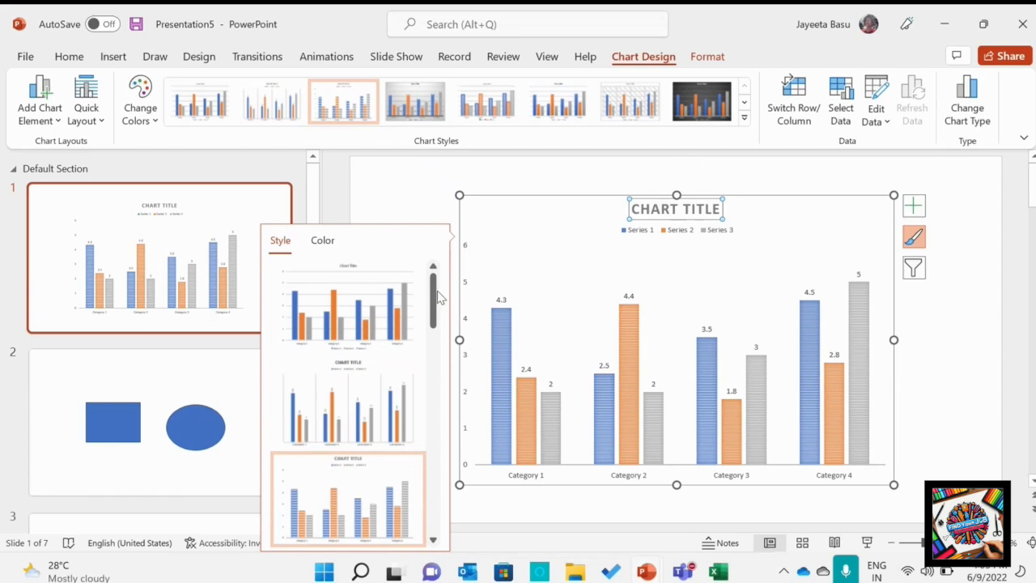
left_click(399, 109)
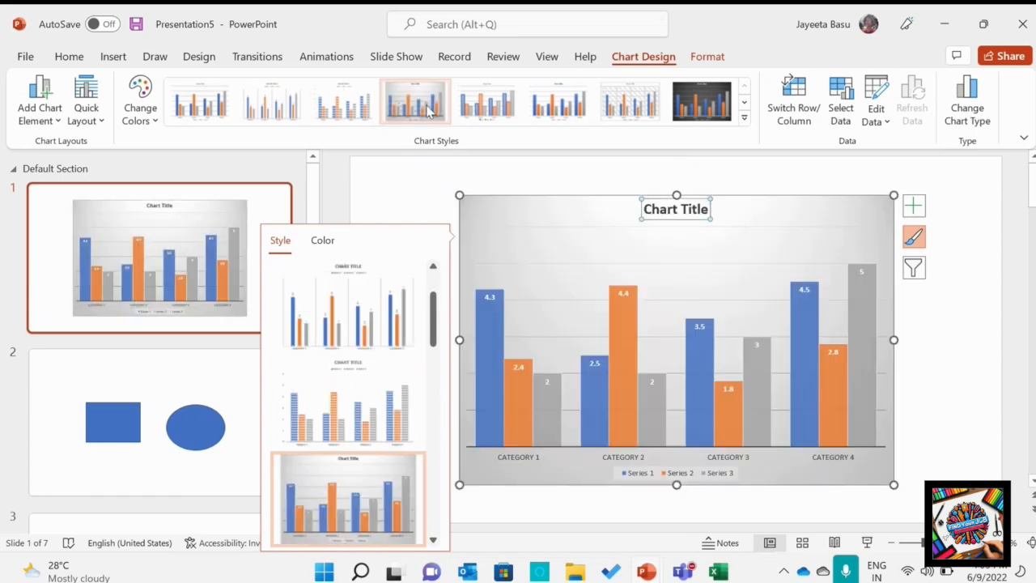
left_click(488, 115)
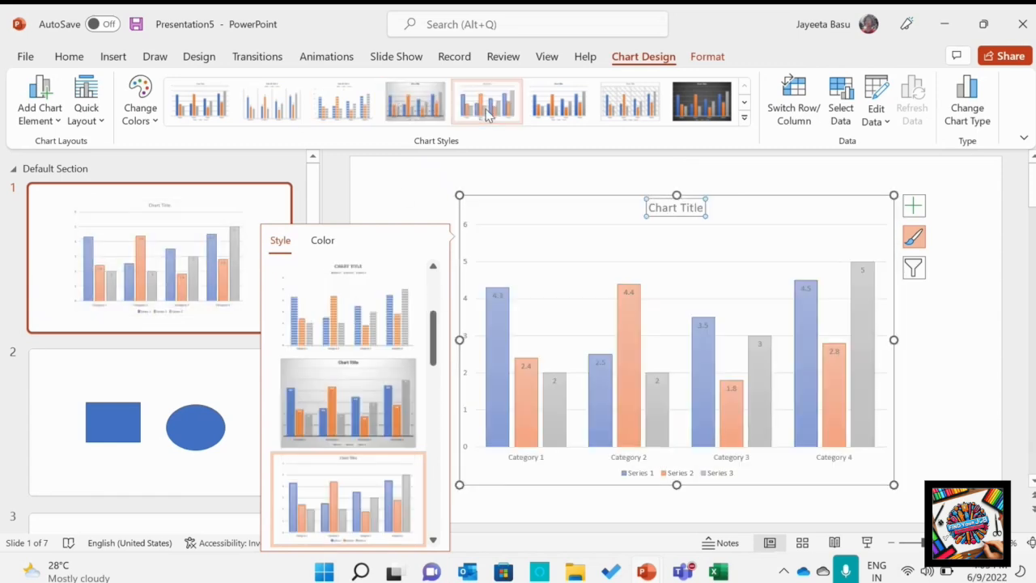
left_click(557, 118)
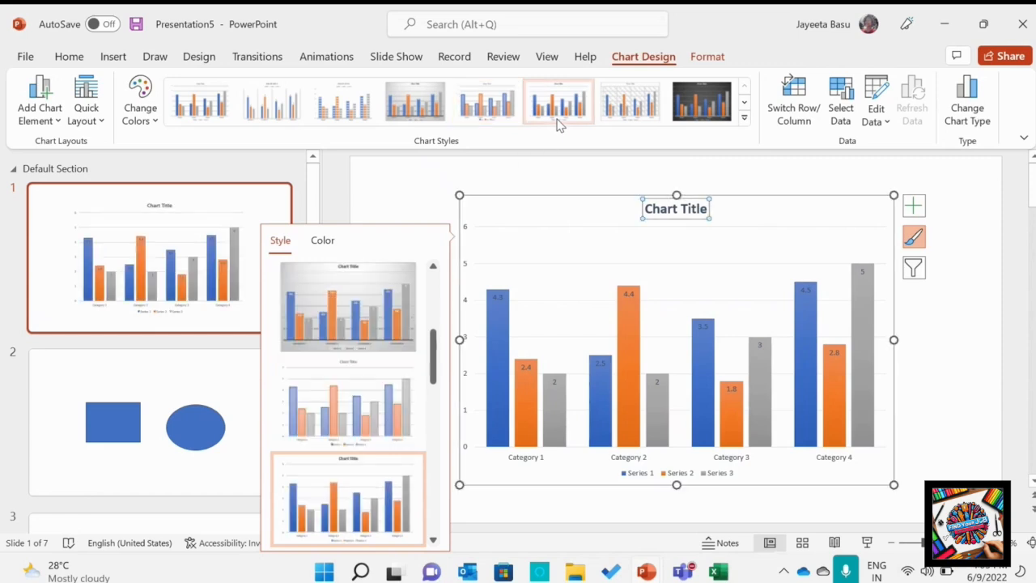
left_click(609, 122)
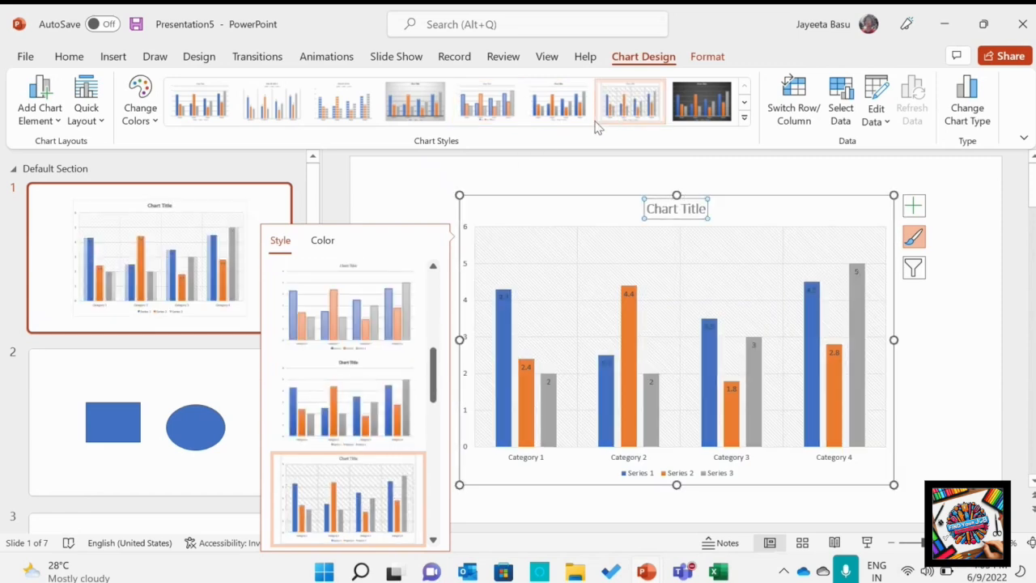
Try the blue and gray monochromatic palettes on the chart, and apply the Colorful palette starting with green, blue and yellow
left_click(324, 241)
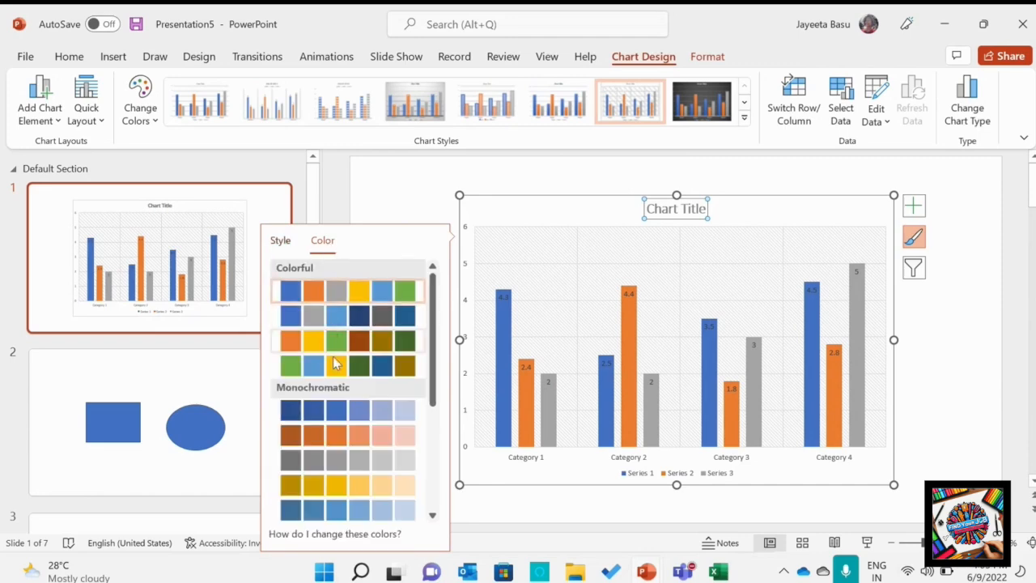
left_click(336, 412)
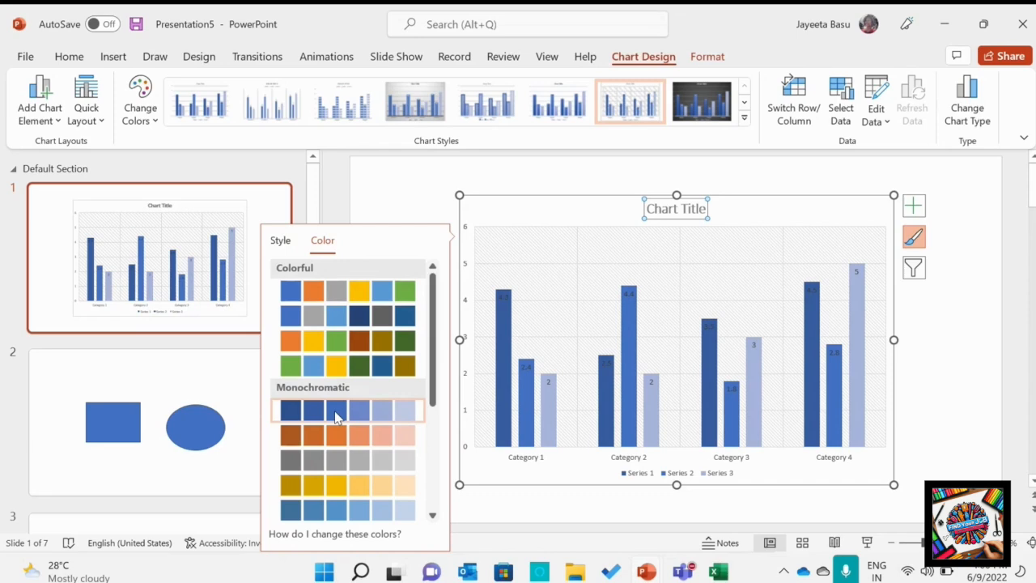
left_click(345, 462)
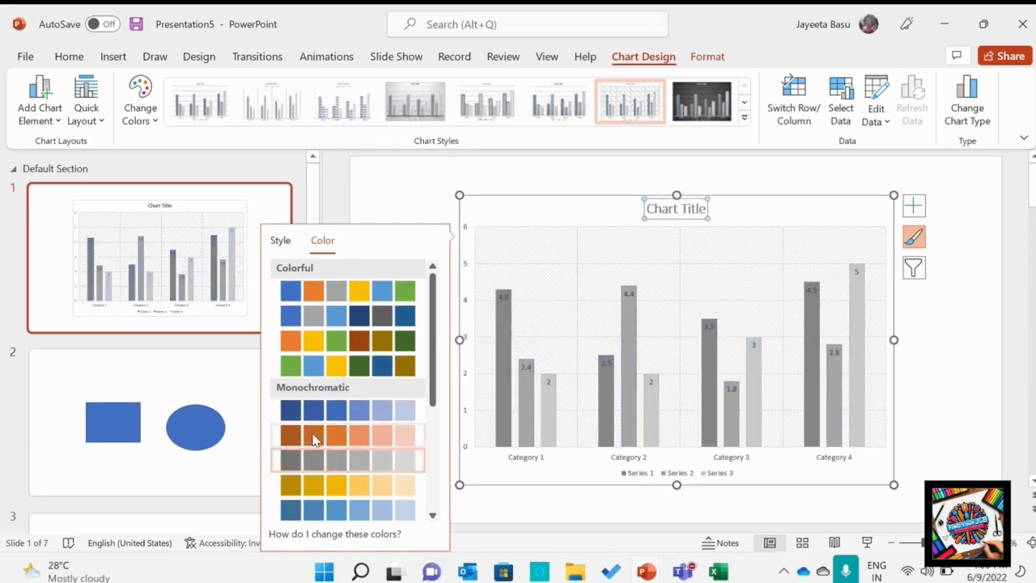
left_click(326, 372)
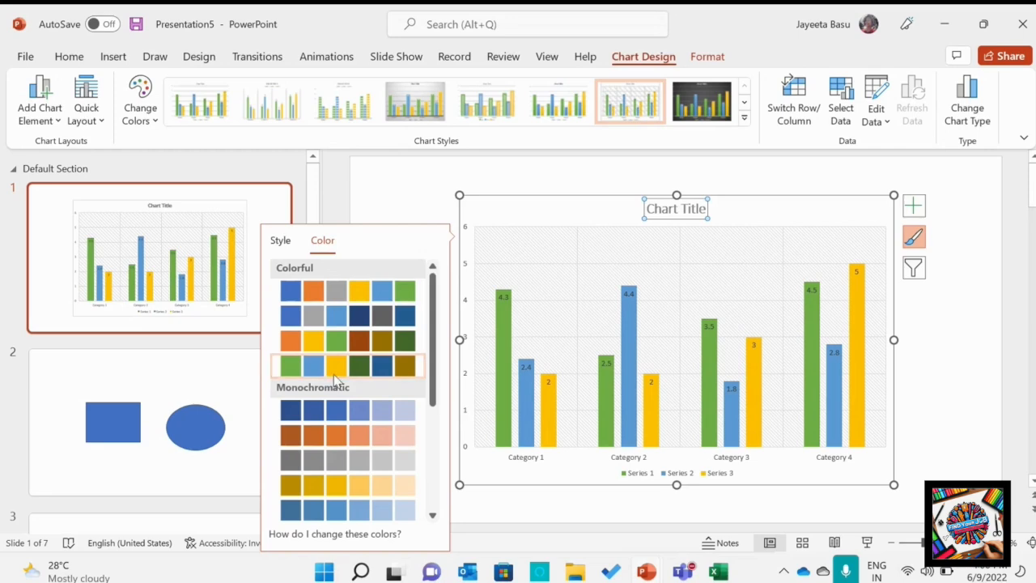
Look through the remaining monochromatic color palettes for the chart and close the palette list
scroll(435, 366, "down", 5)
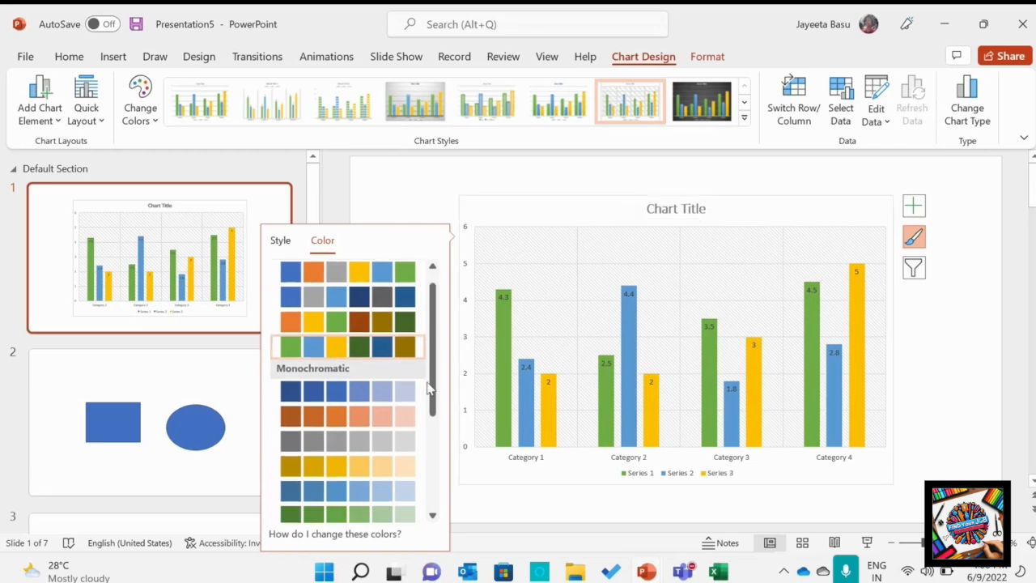
mouse_move(385, 541)
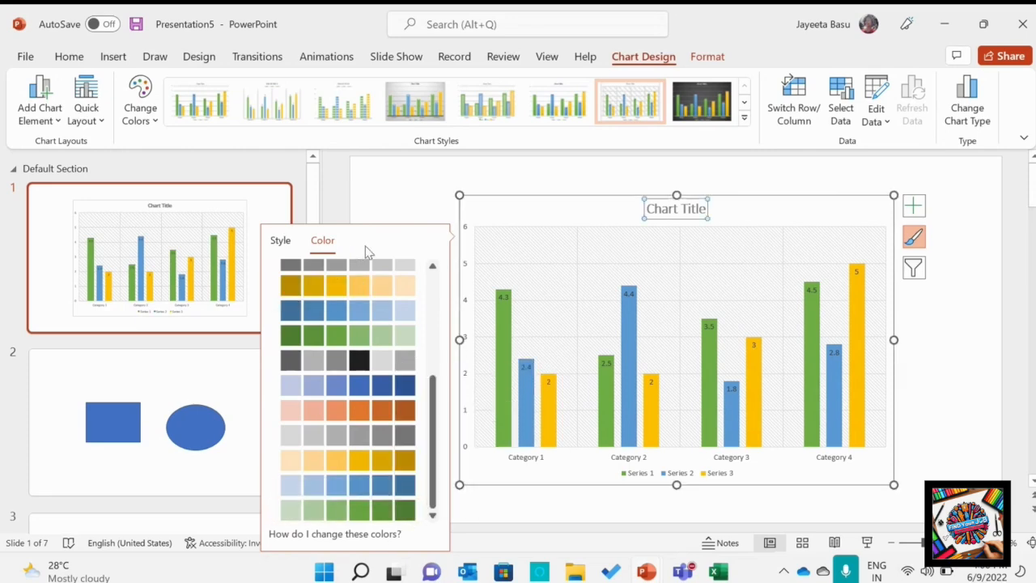
left_click(389, 185)
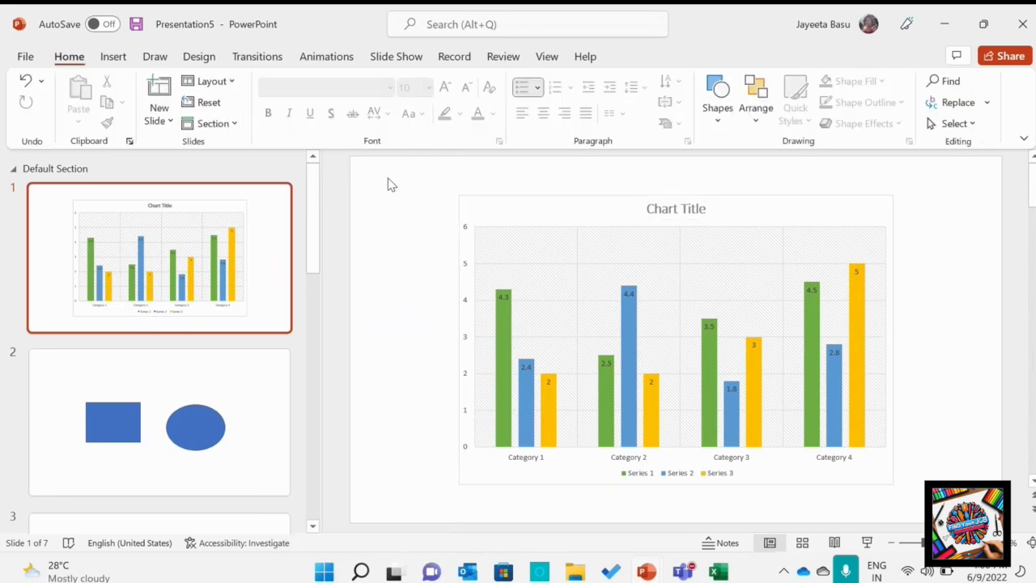
Switch the column chart's rows and columns so the series are on the horizontal axis and the categories in the legend
left_click(659, 248)
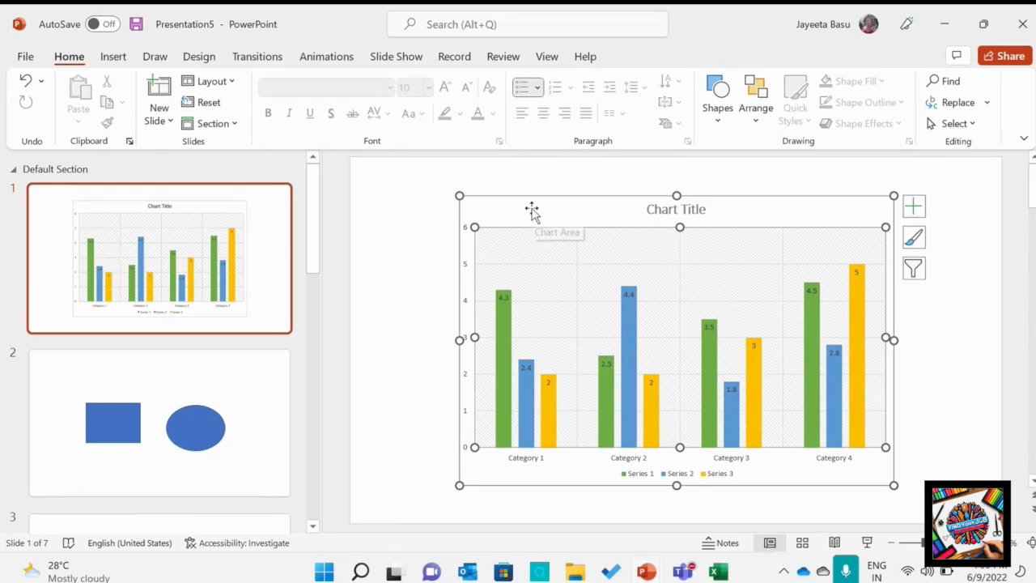
left_click(913, 241)
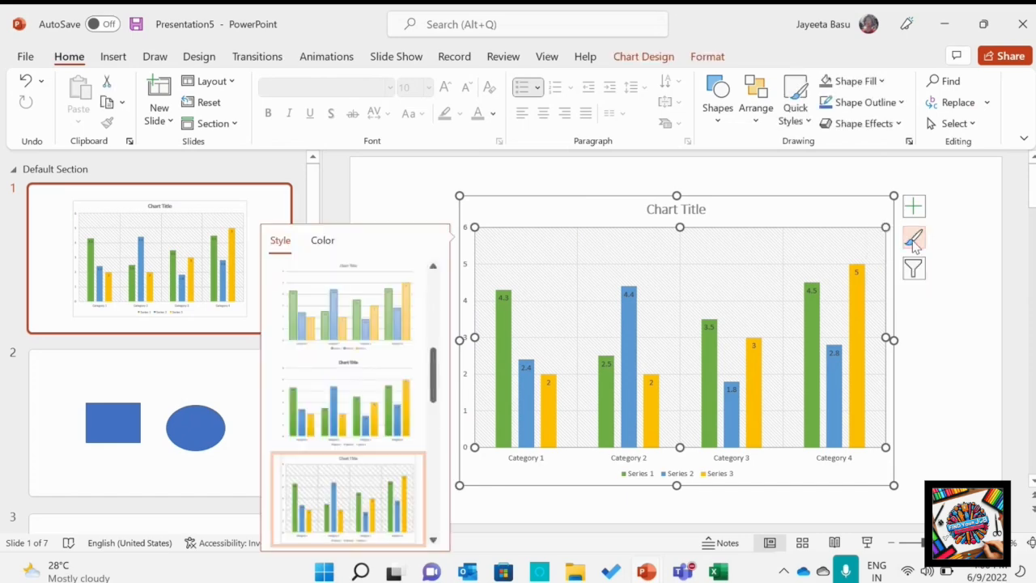
left_click(323, 243)
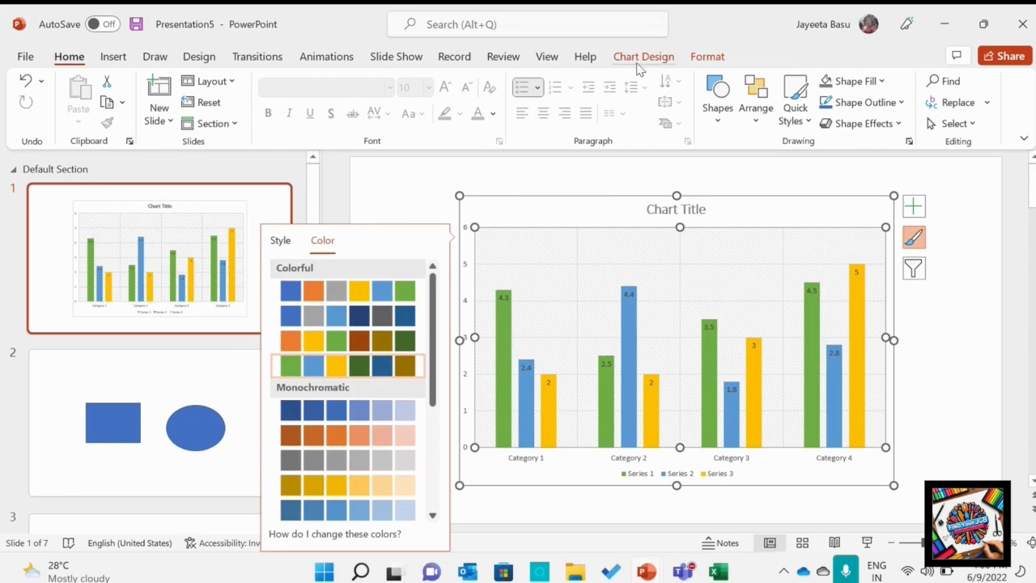
left_click(641, 58)
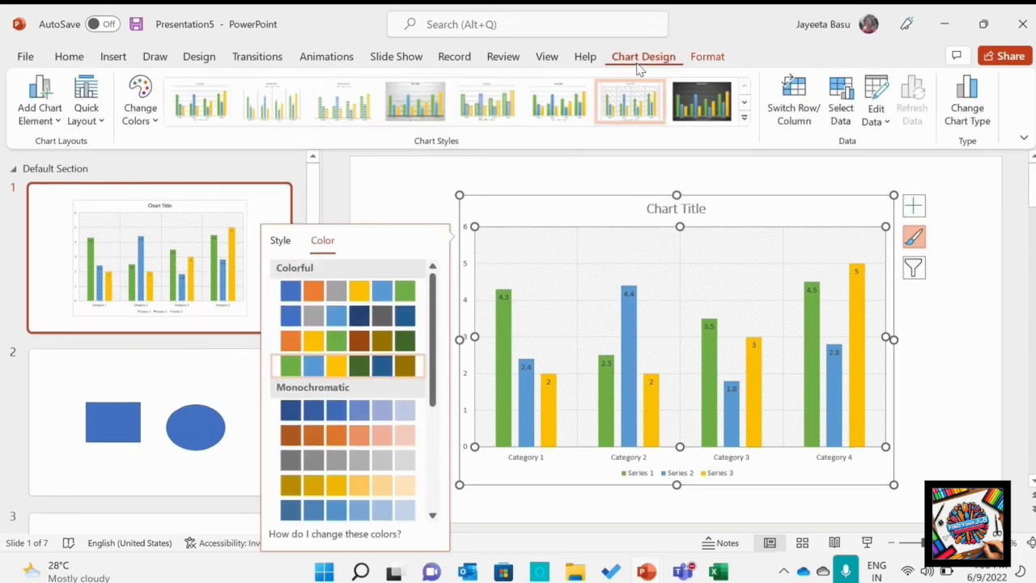
left_click(784, 120)
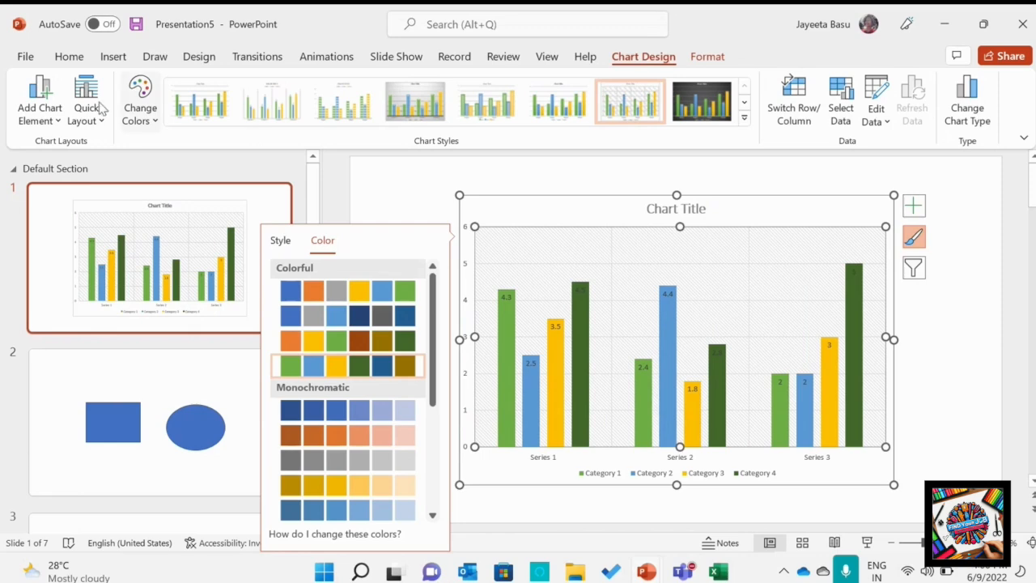
Examine the chart elements that can be added, from axes to trendlines, and the available quick layouts
left_click(61, 122)
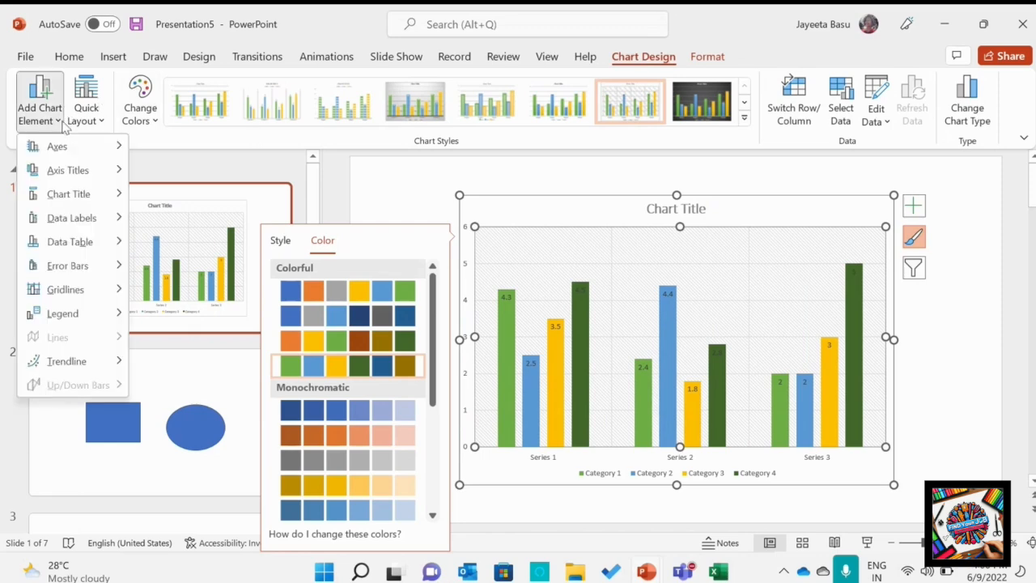
mouse_move(69, 148)
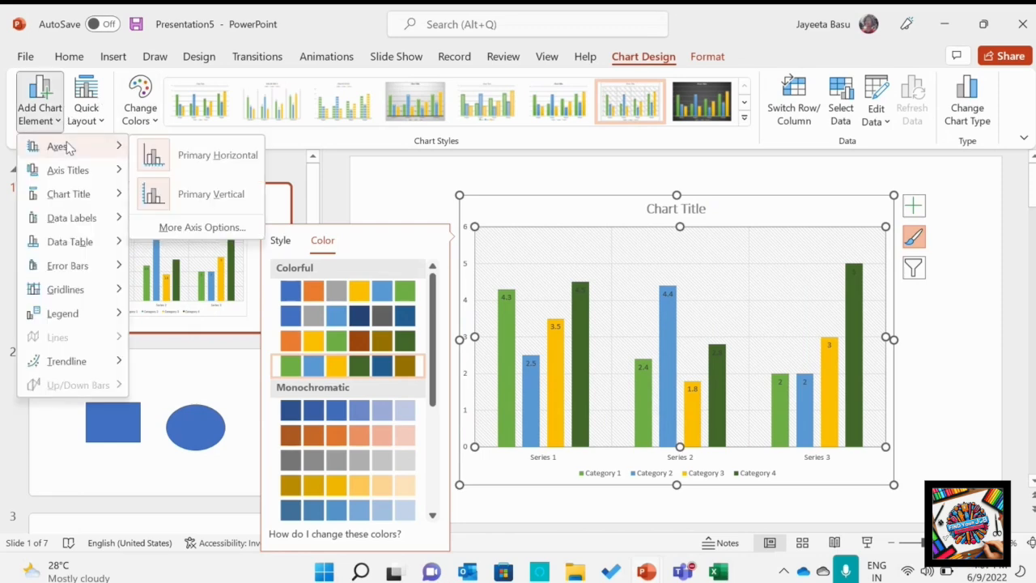
mouse_move(78, 199)
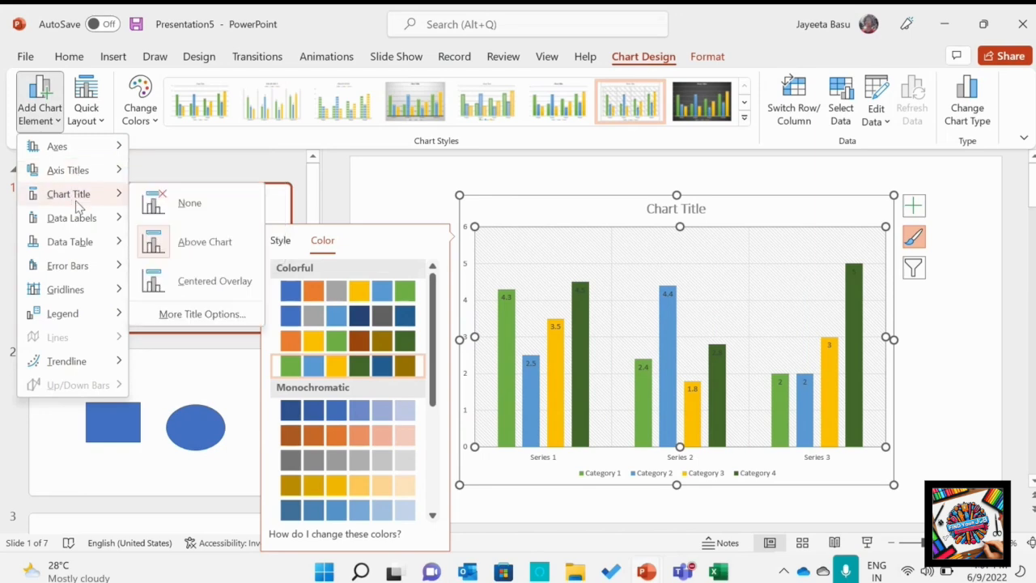
mouse_move(80, 225)
mouse_move(82, 248)
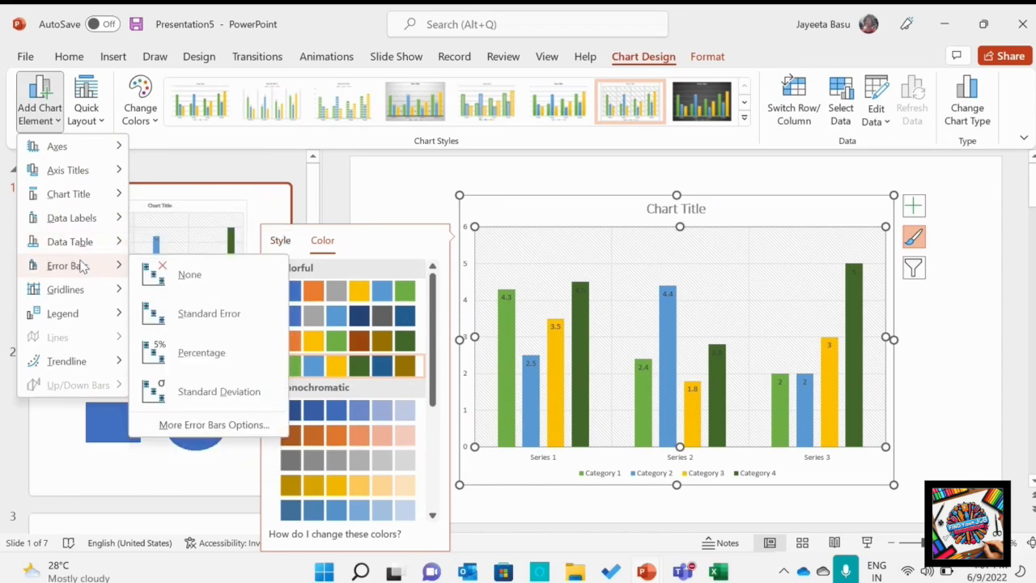
mouse_move(85, 296)
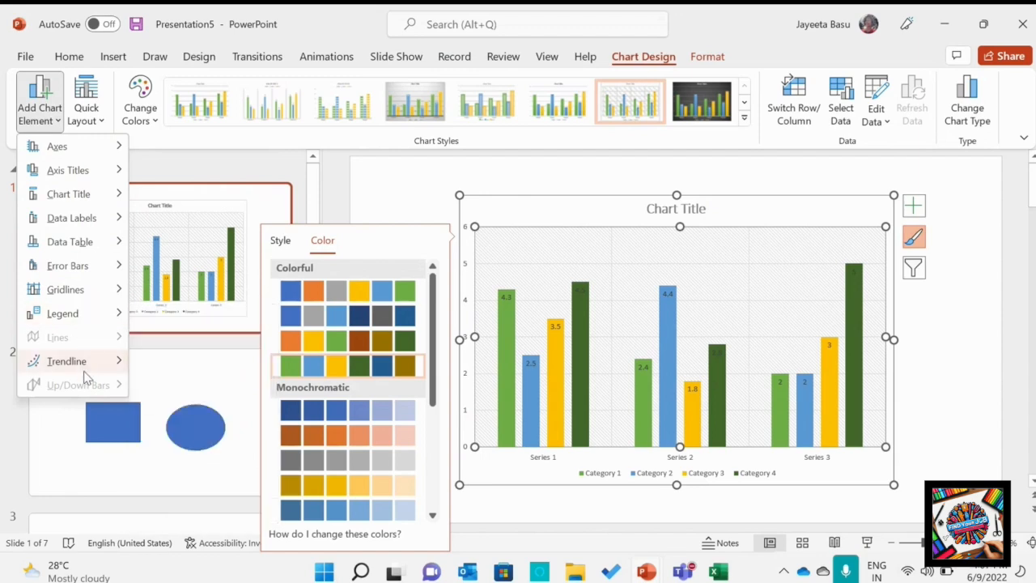
mouse_move(83, 371)
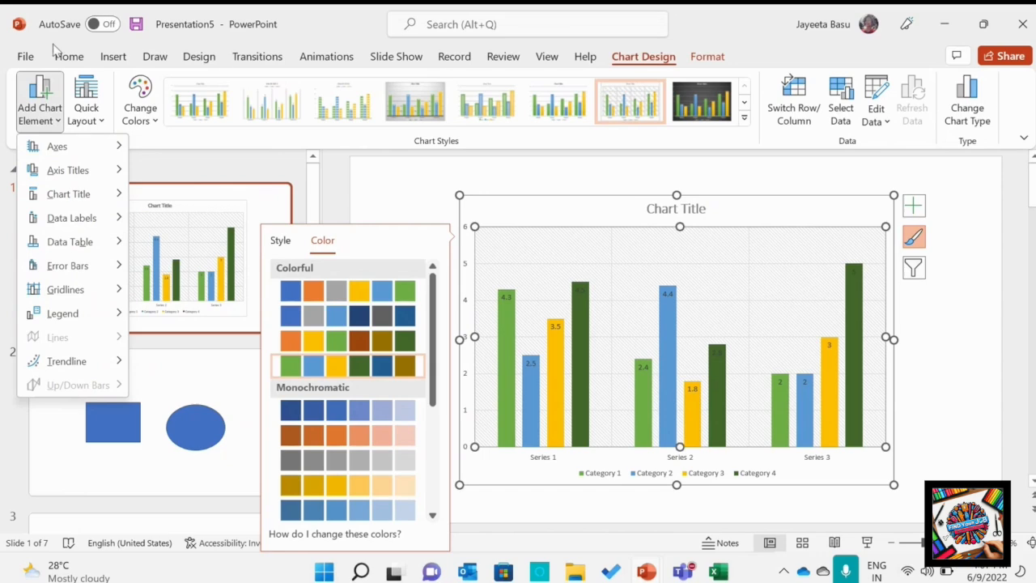
left_click(96, 121)
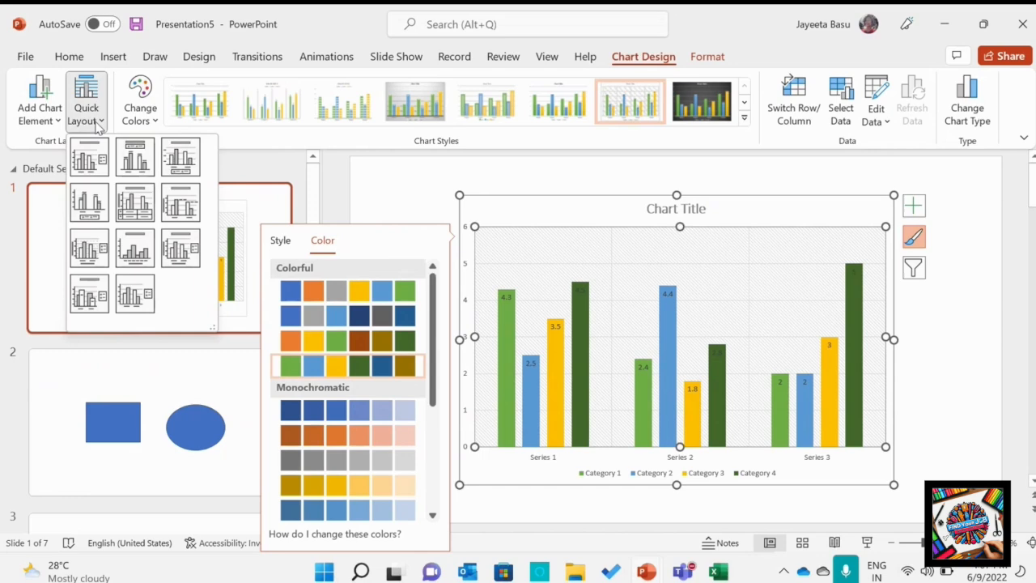
Review the chart's data range, legend entries and axis labels in Select Data Source, and close it without changes
left_click(832, 123)
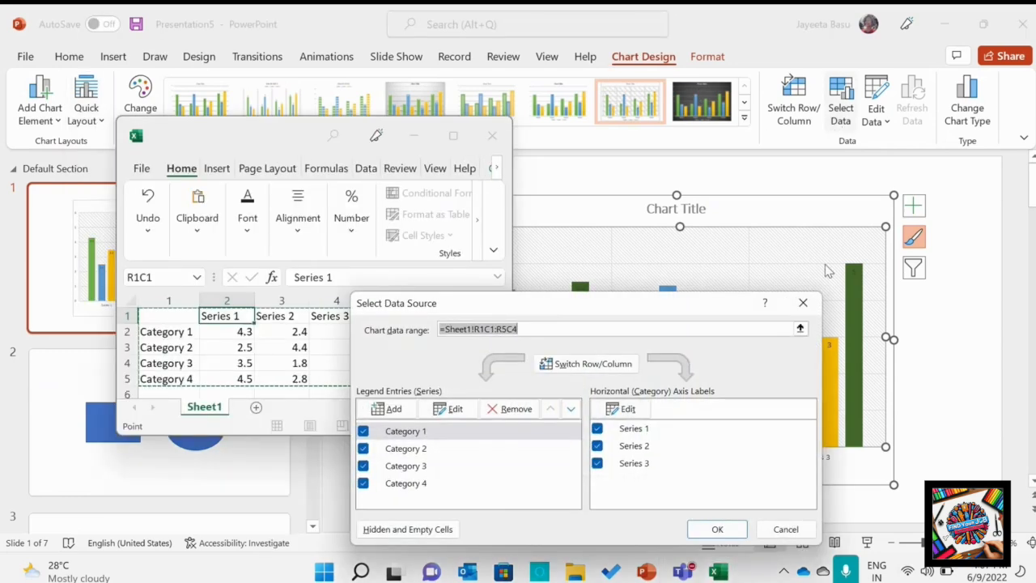
left_click(876, 119)
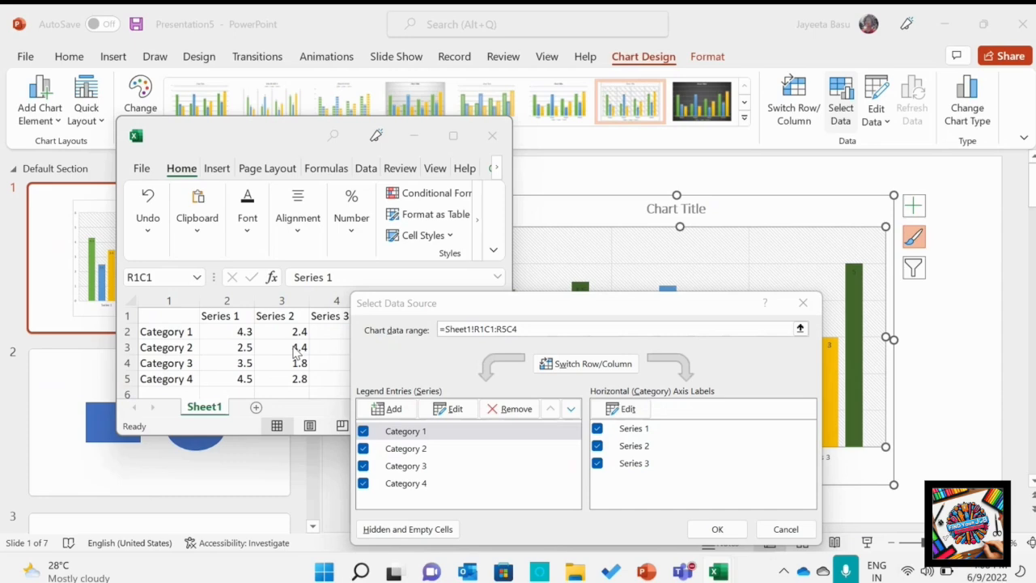
left_click(797, 303)
left_click(797, 302)
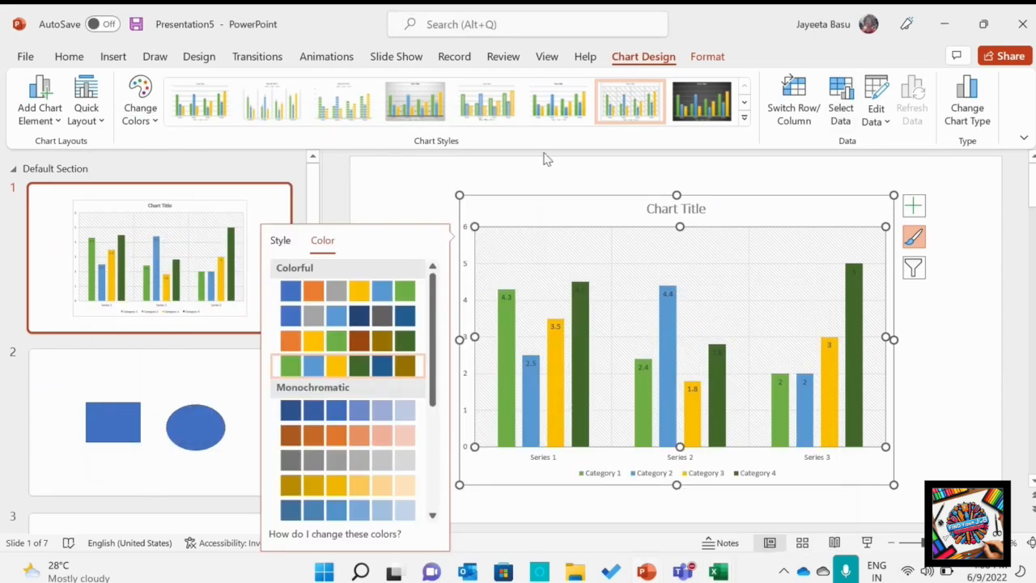
Review the available chart types, preview the Line type, and leave the chart type unchanged
left_click(970, 109)
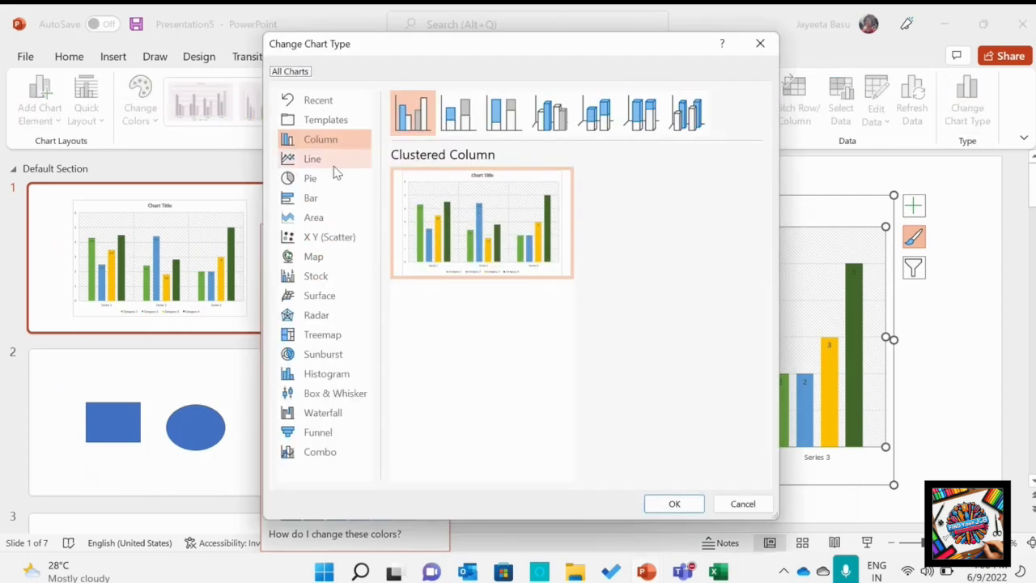
left_click(335, 166)
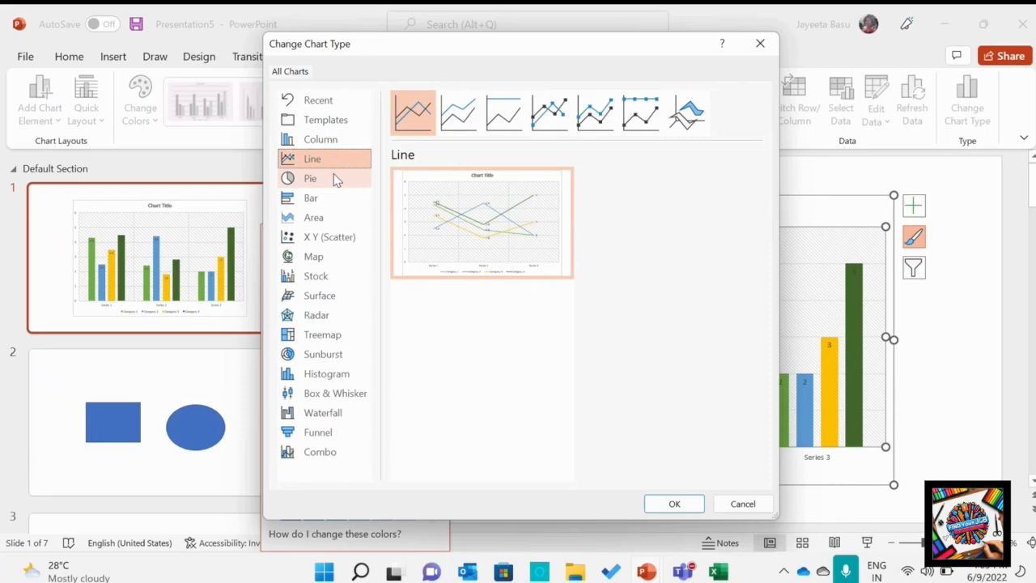
left_click(760, 44)
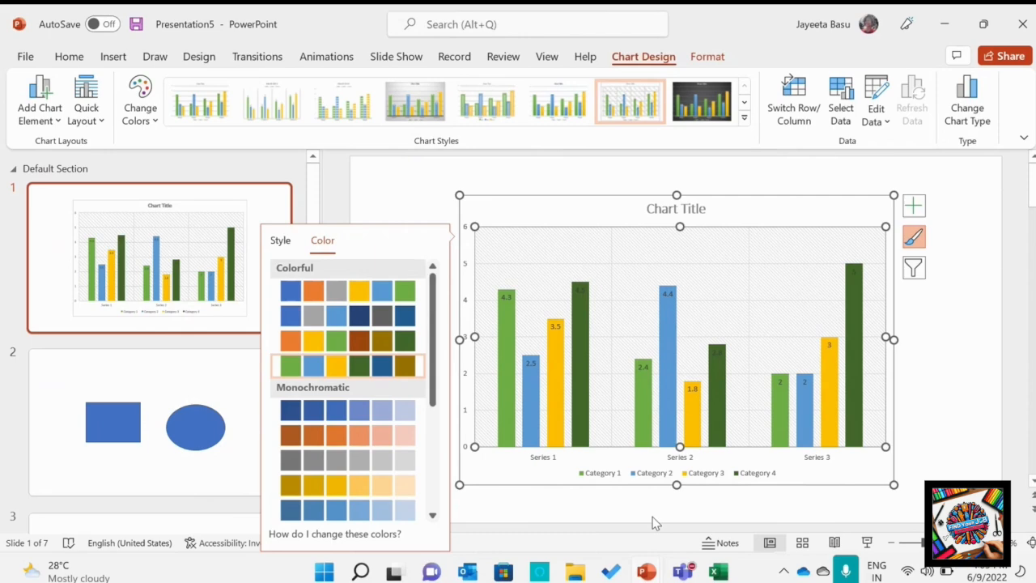
Switch to the Microsoft PowerPoint presentation and view the Creating Charts and Charts in Excel slides as a slide show
mouse_move(645, 571)
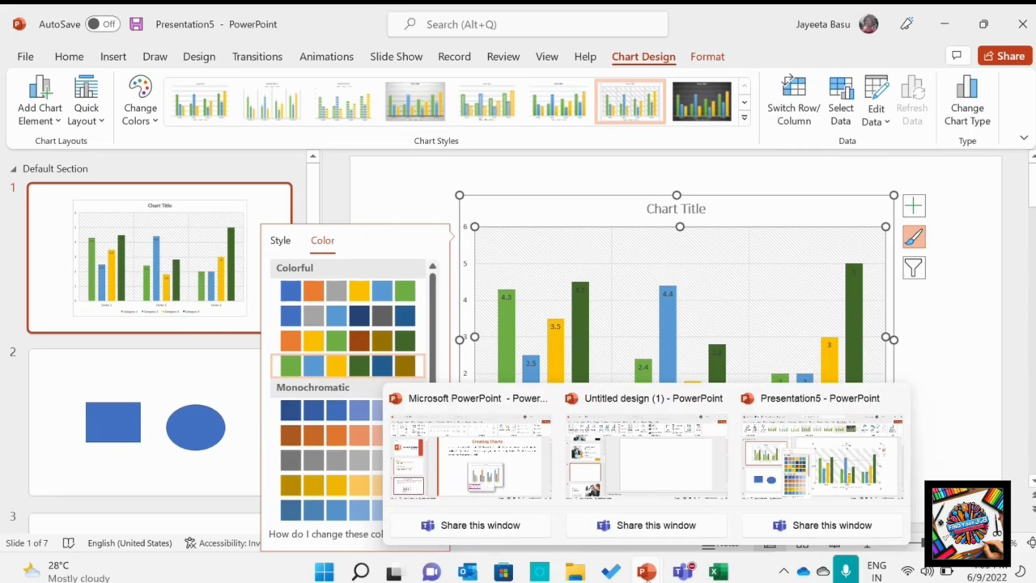
left_click(489, 484)
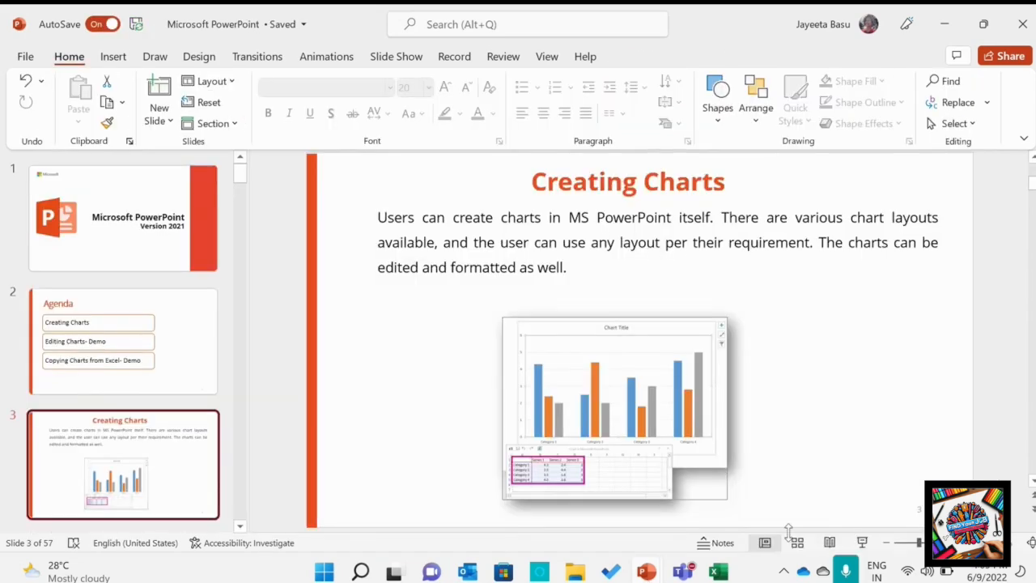
left_click(862, 543)
key("Right")
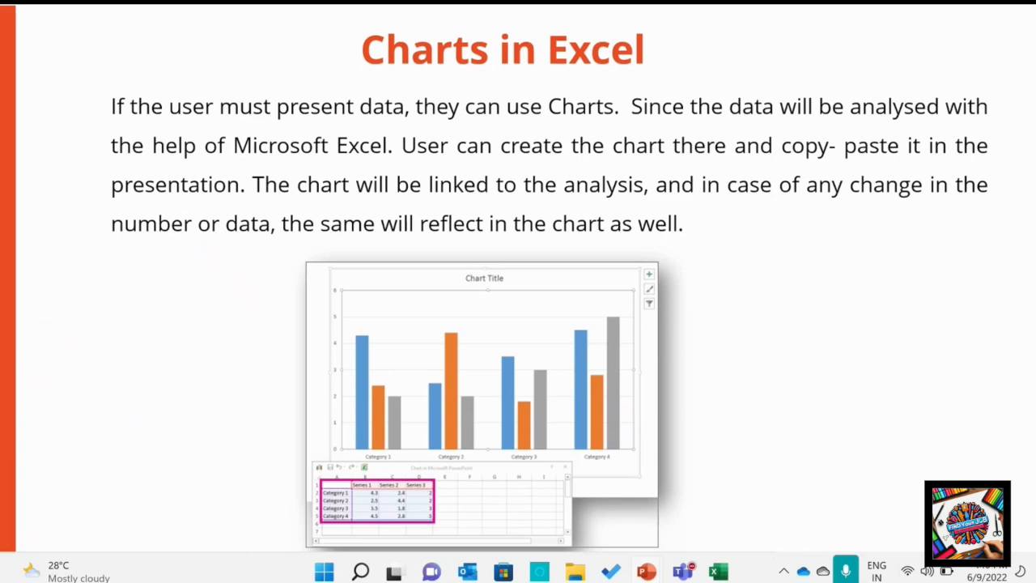
key("Escape")
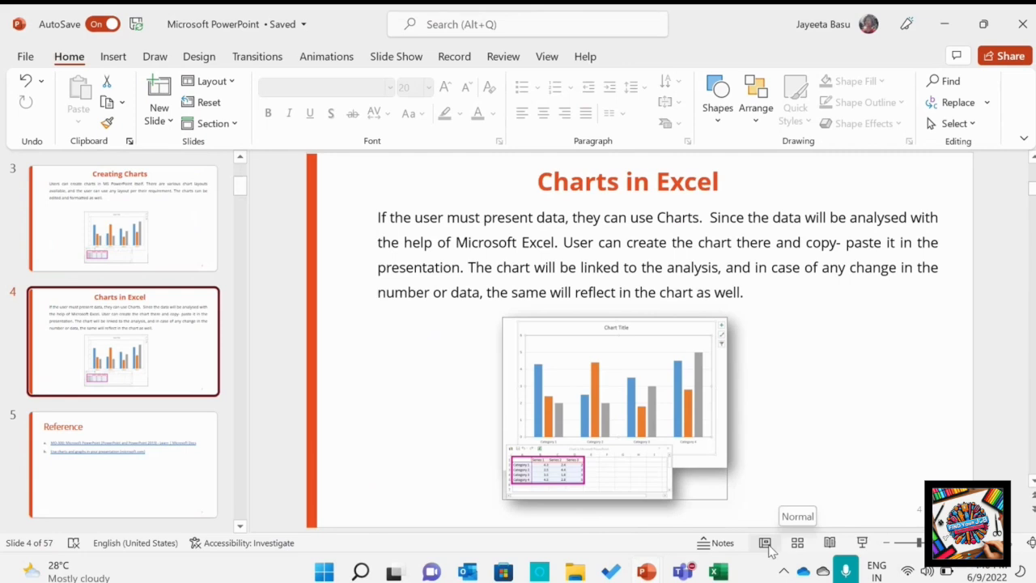
Switch to the Sample excel workbook in Excel and insert a 2-D clustered column chart from Sheet2 rows 484 to 486, columns 1 to 3
mouse_move(656, 561)
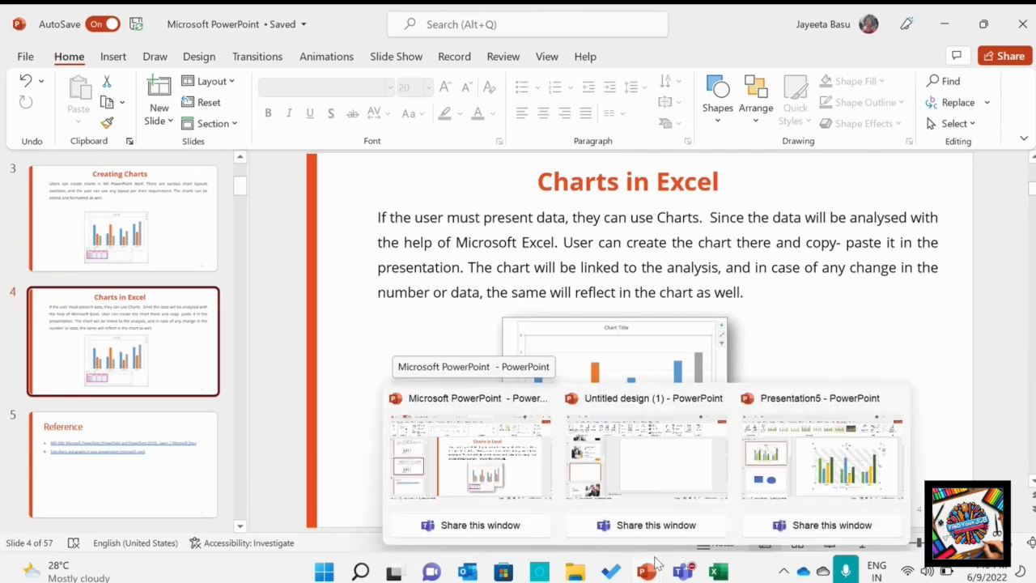
mouse_move(735, 575)
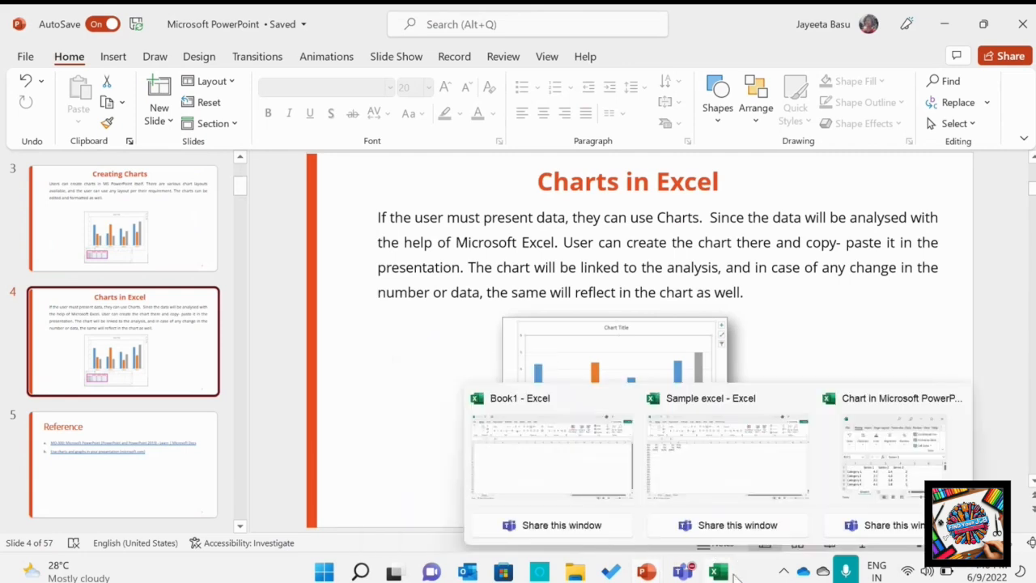
left_click(704, 468)
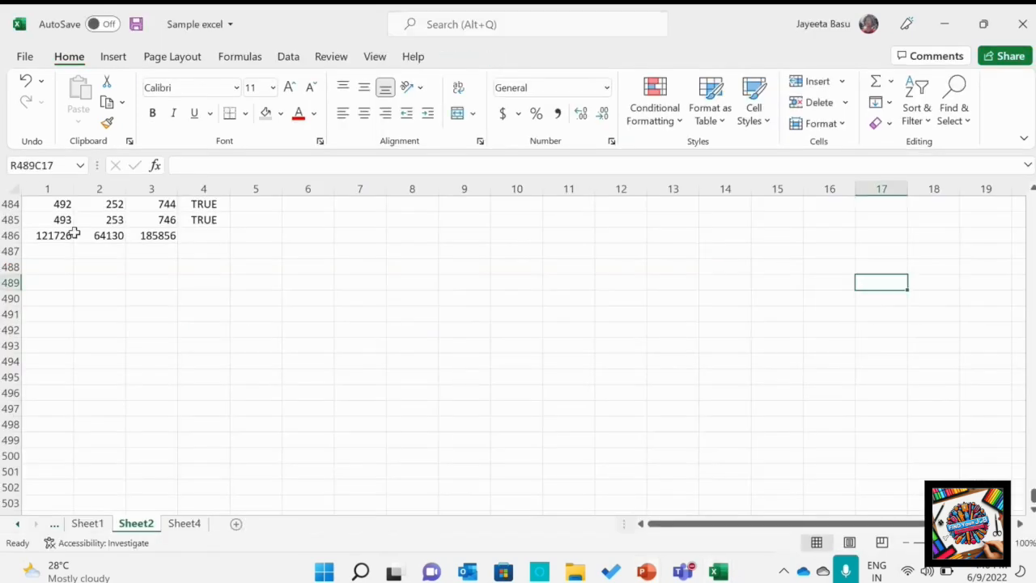
left_click_drag(56, 202, 147, 235)
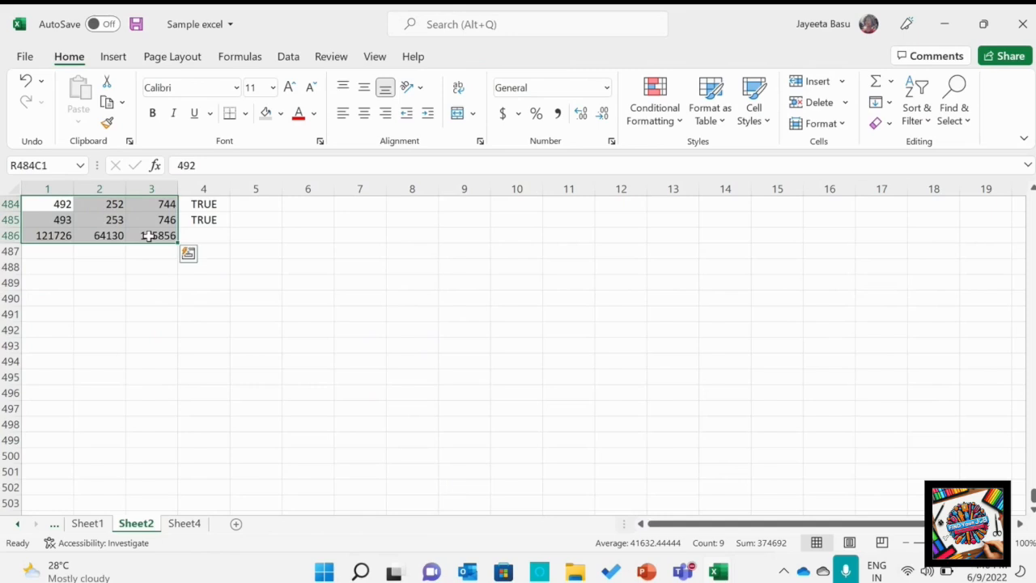
left_click(114, 58)
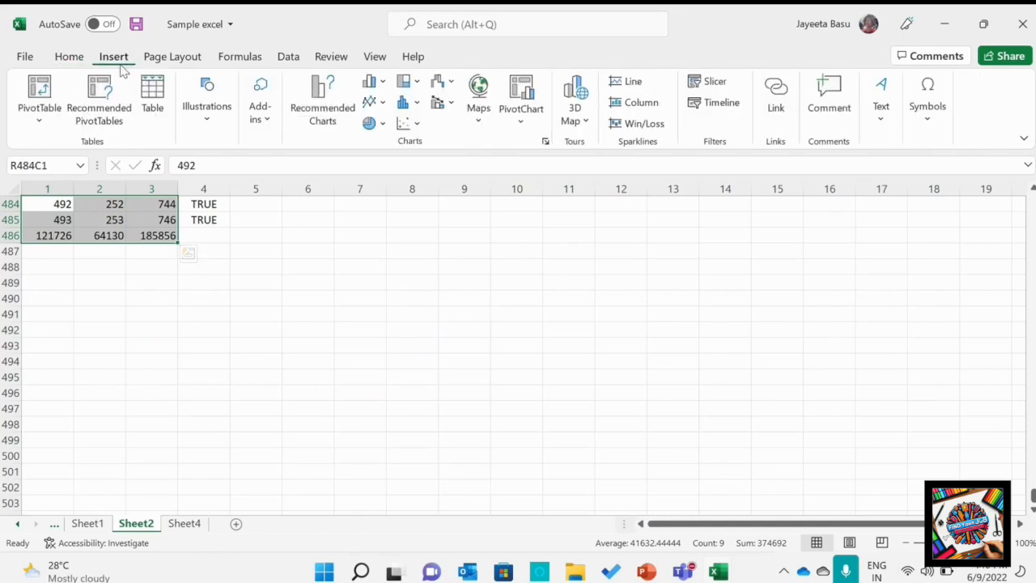
left_click(371, 84)
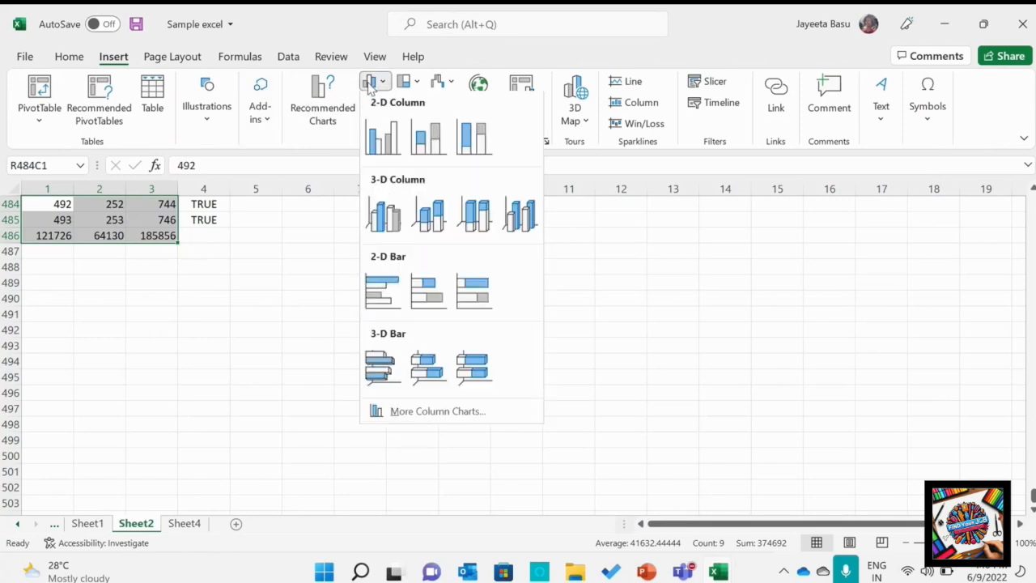
left_click(382, 140)
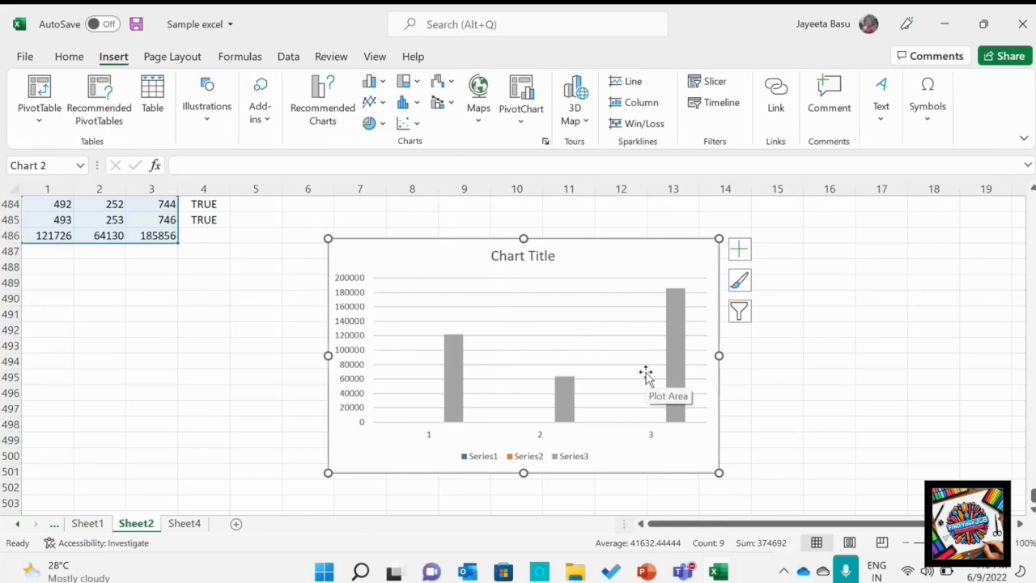
Apply the Colorful palette starting with orange, yellow and green to the new column chart
left_click(740, 281)
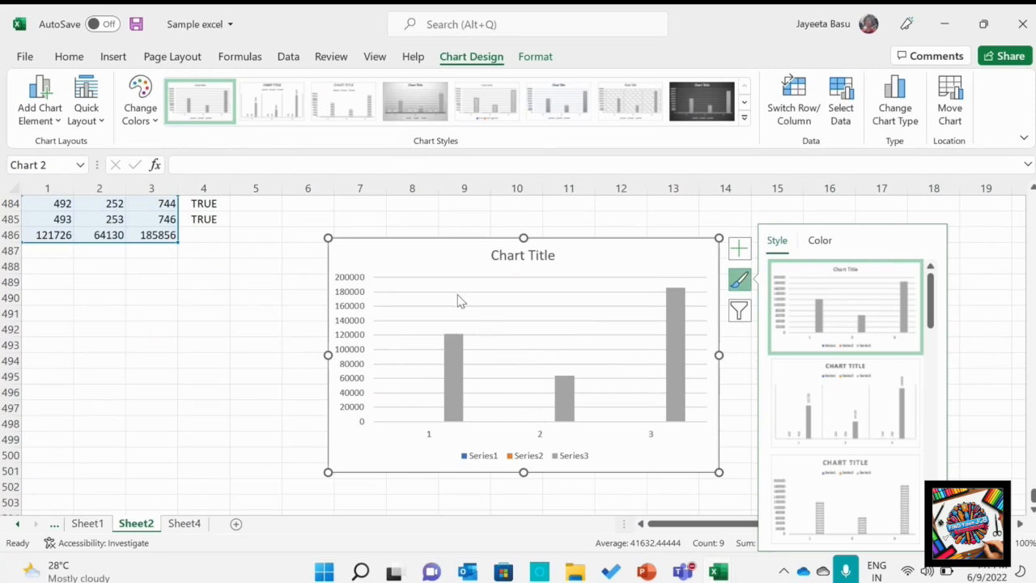
left_click(822, 242)
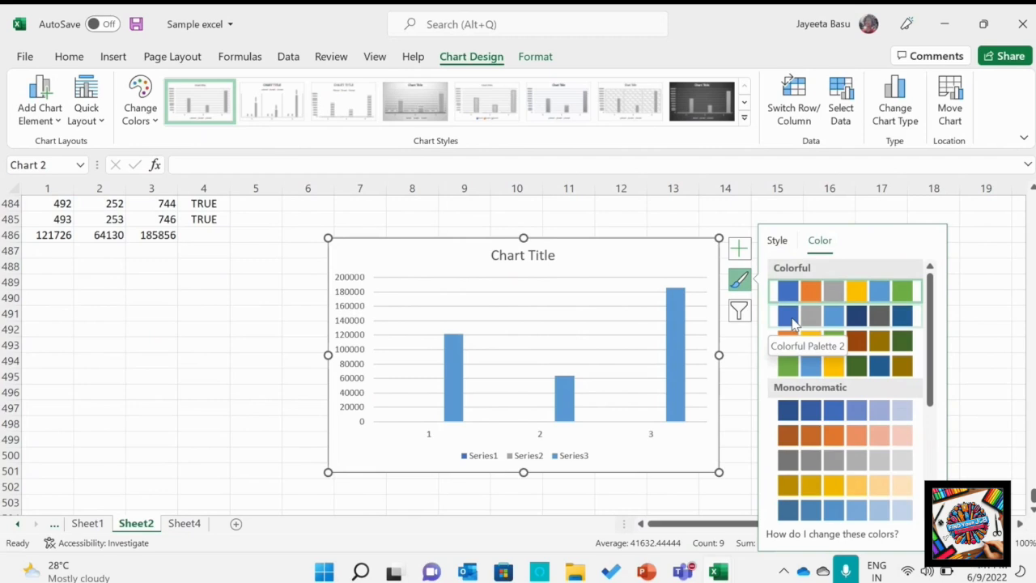
left_click(791, 343)
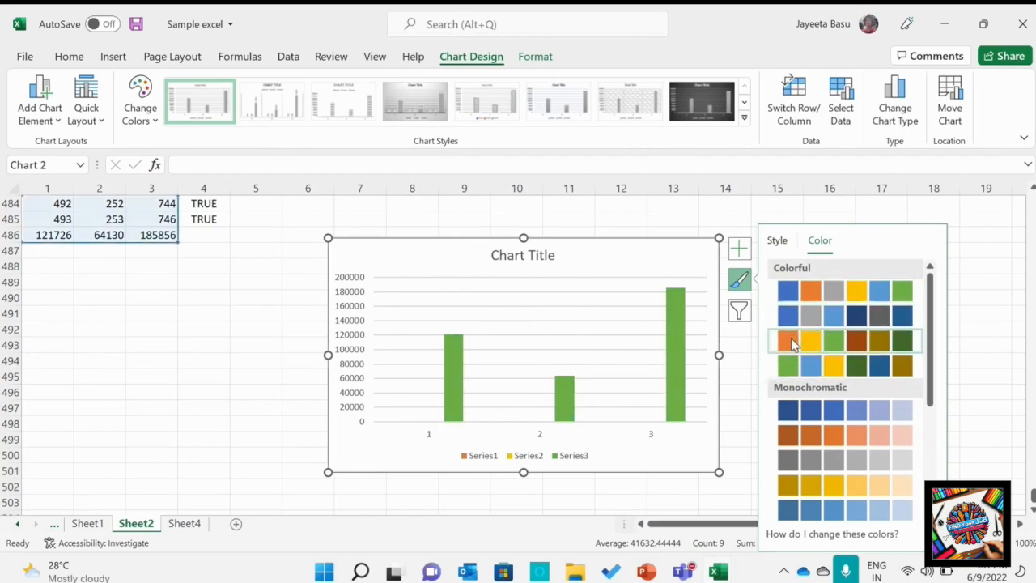
Copy the whole clustered column chart on Sheet2
left_click(262, 393)
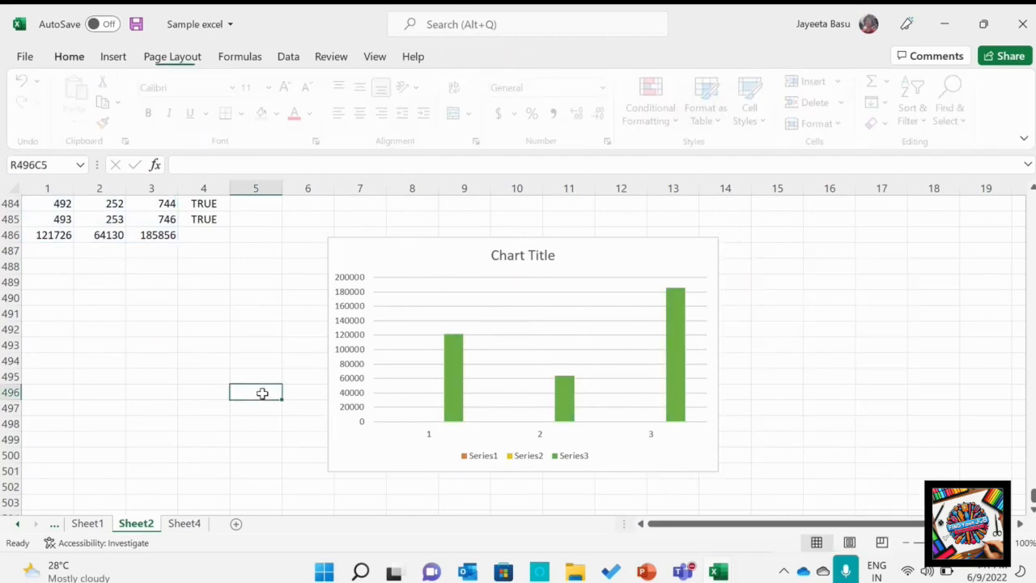
left_click(462, 289)
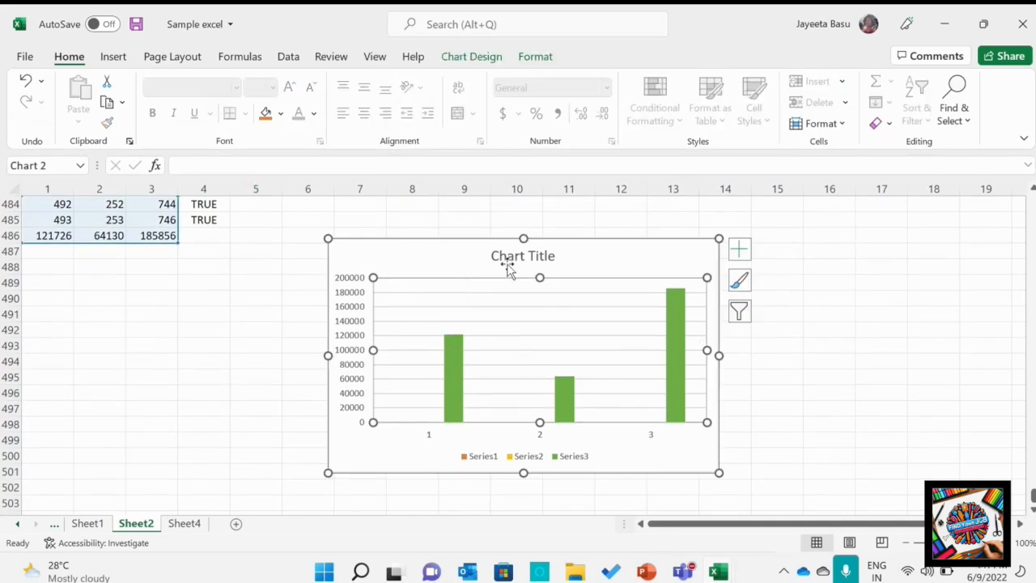
right_click(601, 270)
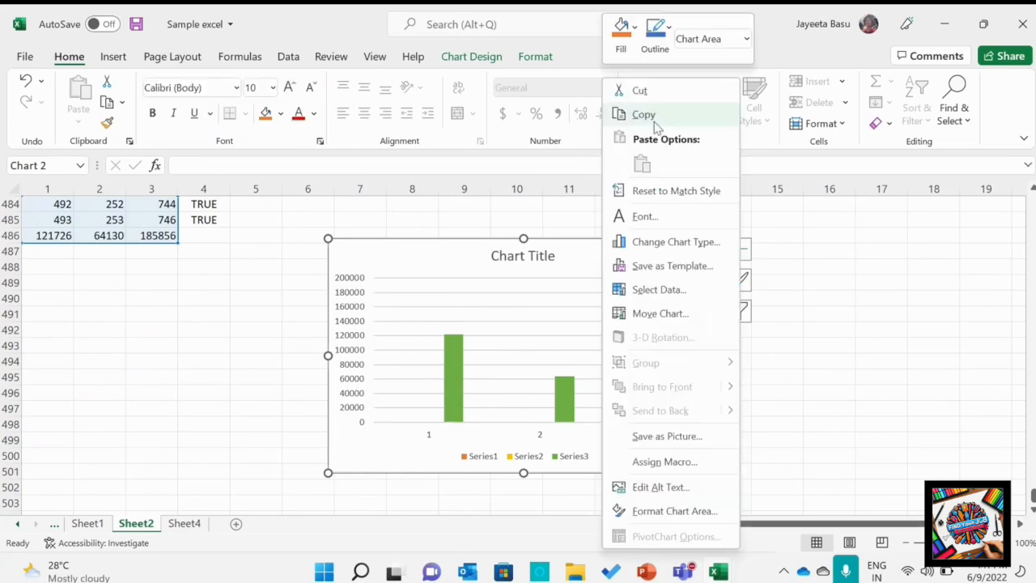
left_click(657, 116)
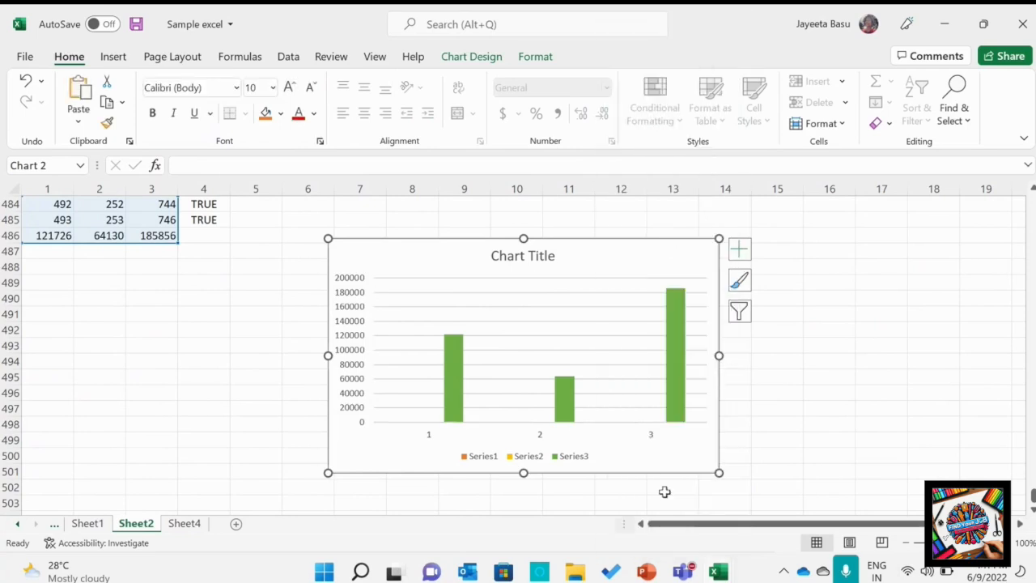
Switch to Presentation5 in PowerPoint and insert a new slide after slide 1
mouse_move(646, 571)
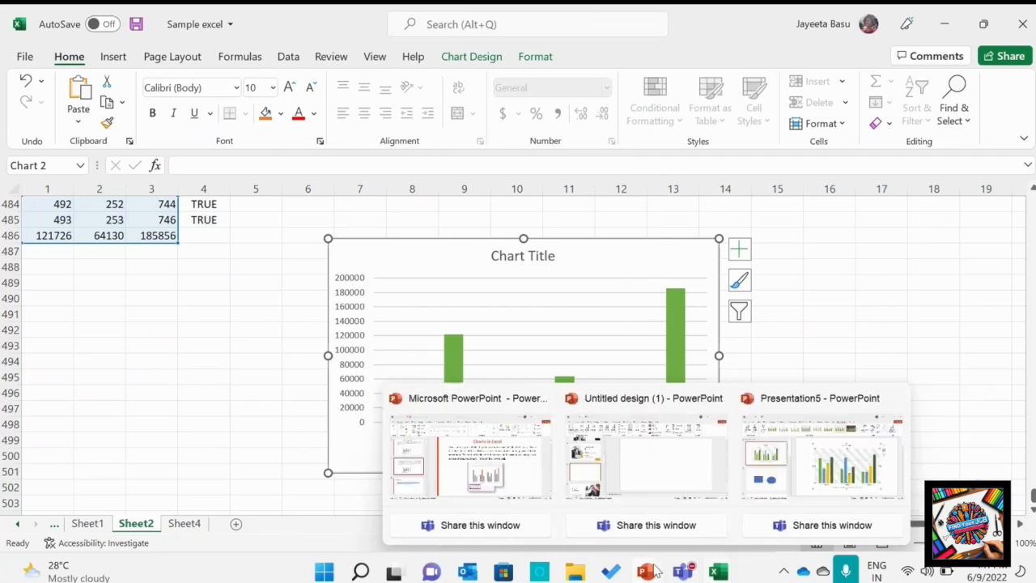
left_click(629, 461)
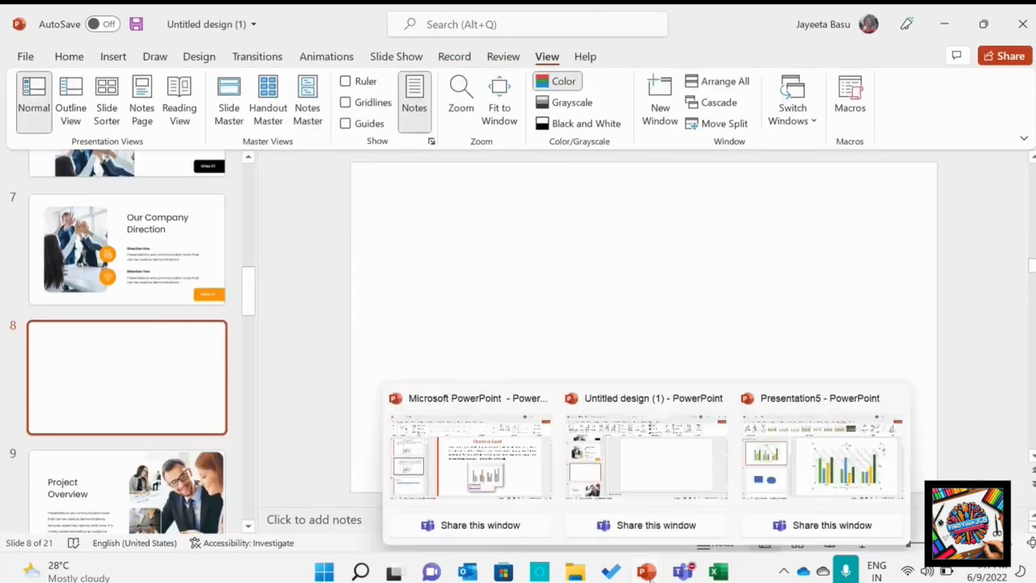
mouse_move(647, 574)
left_click(793, 473)
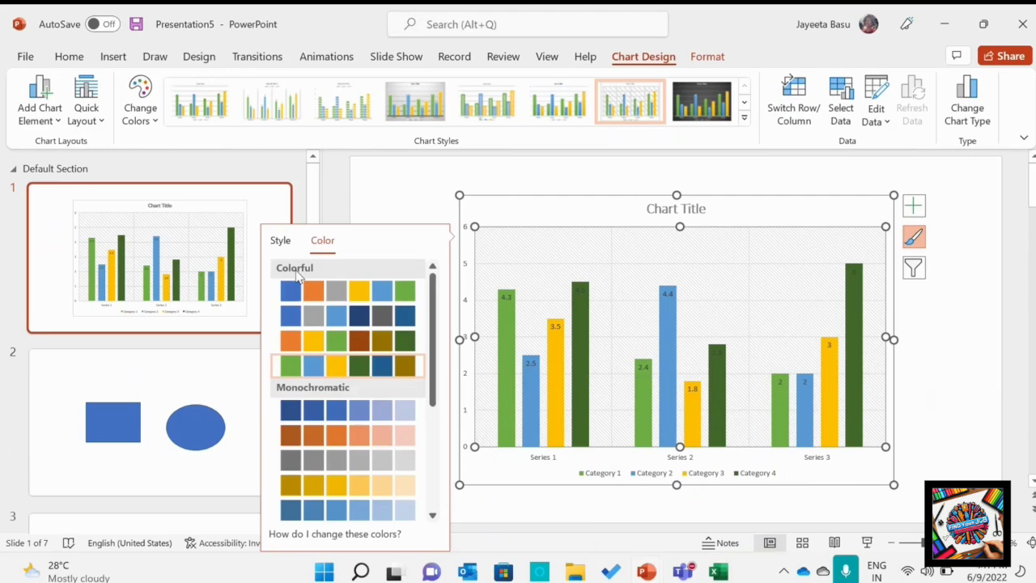
left_click(195, 223)
key("ctrl+m")
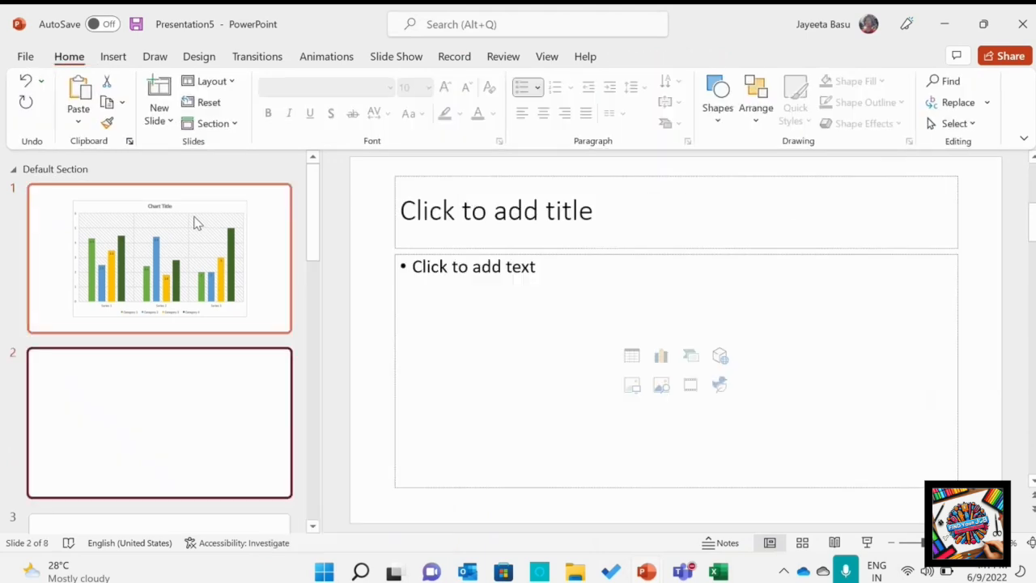
Replace the title and content placeholders on slide 2 with the copied Excel chart, and enlarge the chart from its lower-right corner
left_click(528, 178)
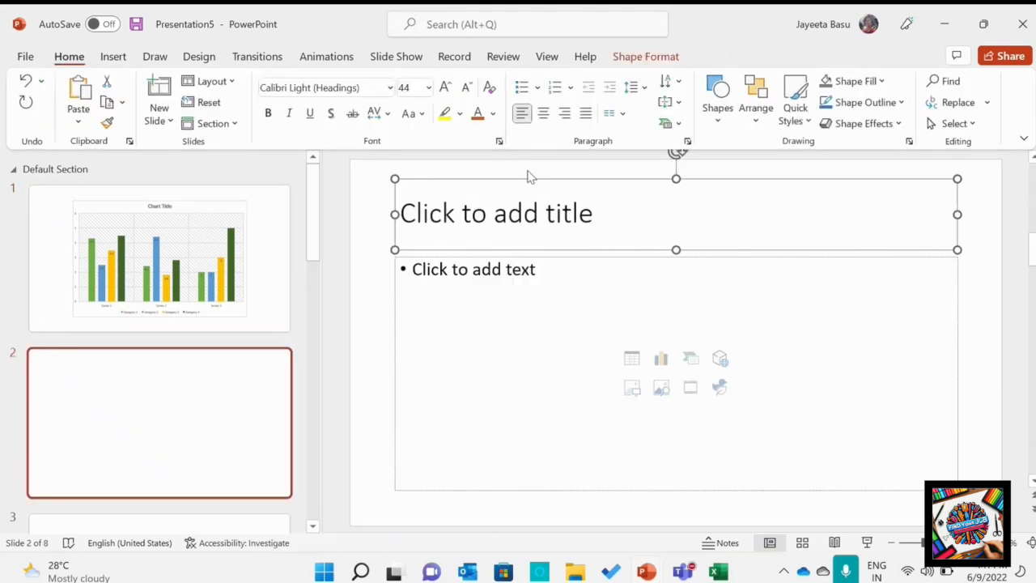
key("Delete")
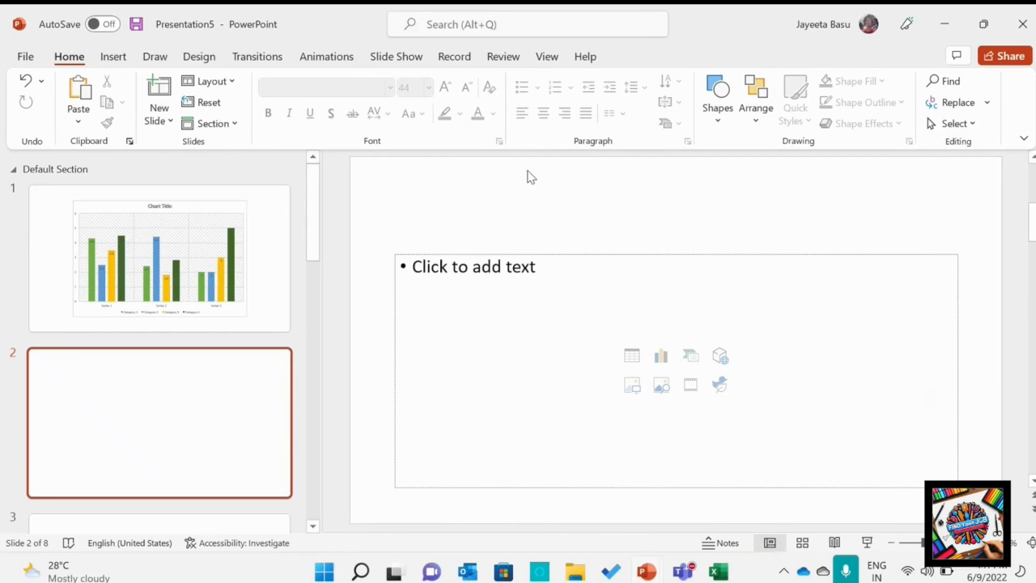
left_click(548, 256)
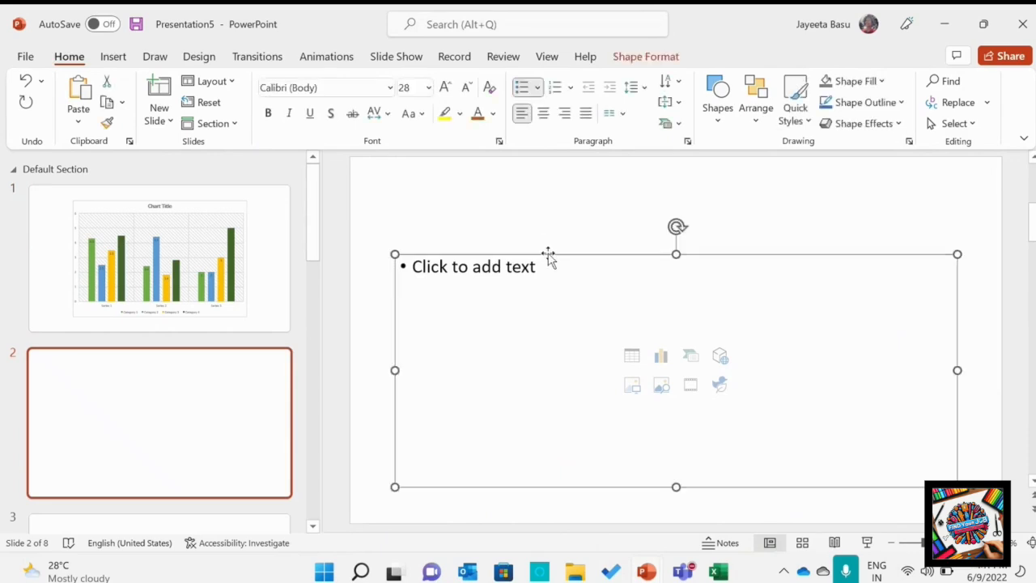
key("Delete")
key("ctrl+v")
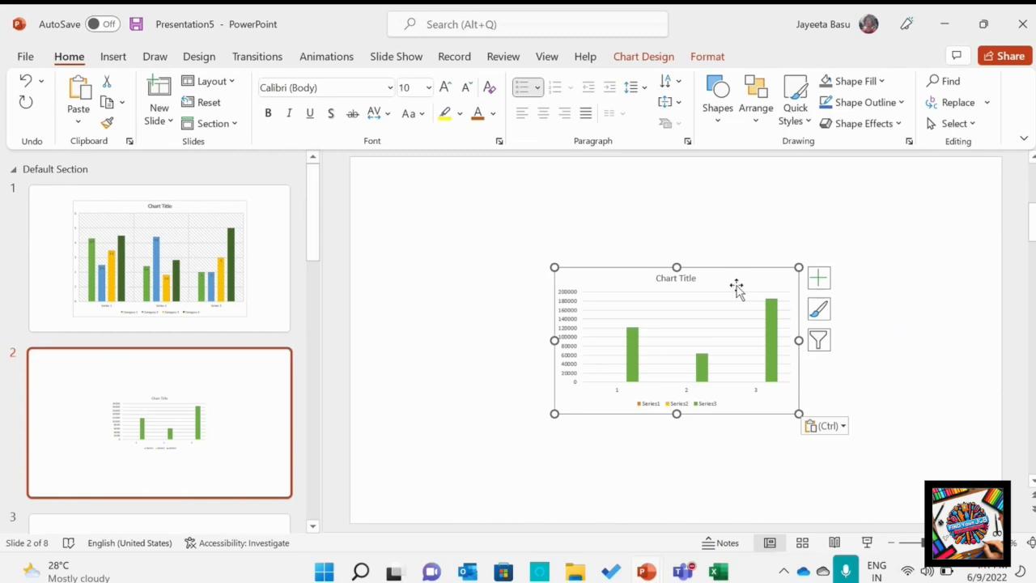
left_click_drag(808, 417, 891, 470)
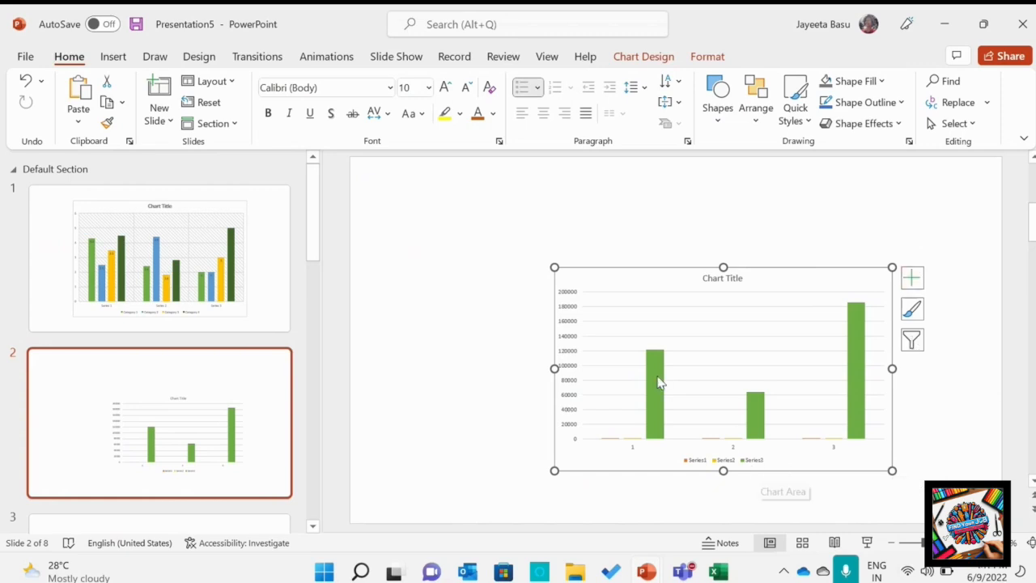
Switch to the Sample excel workbook in Excel to reach the chart's source data
mouse_move(658, 567)
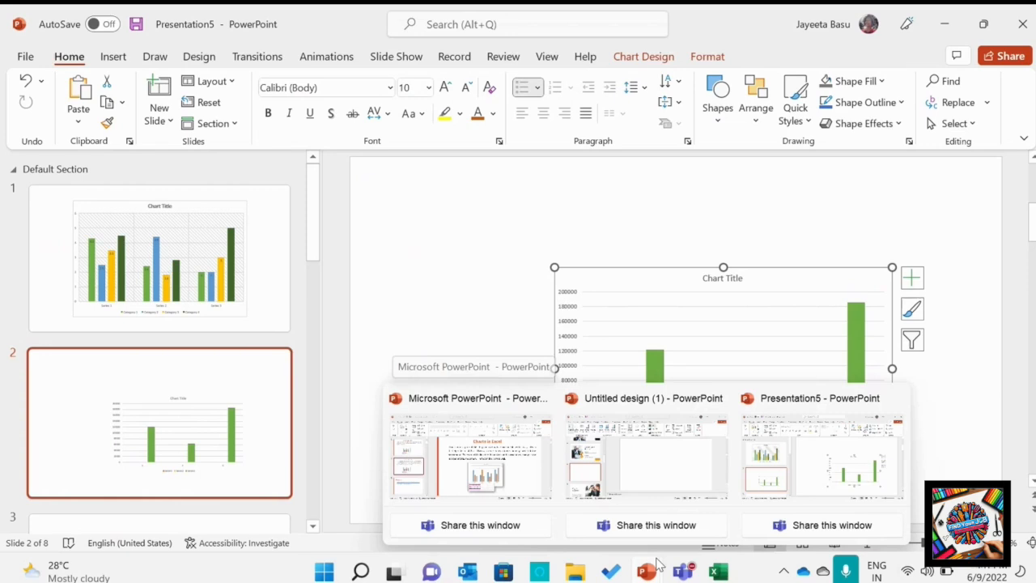
mouse_move(719, 572)
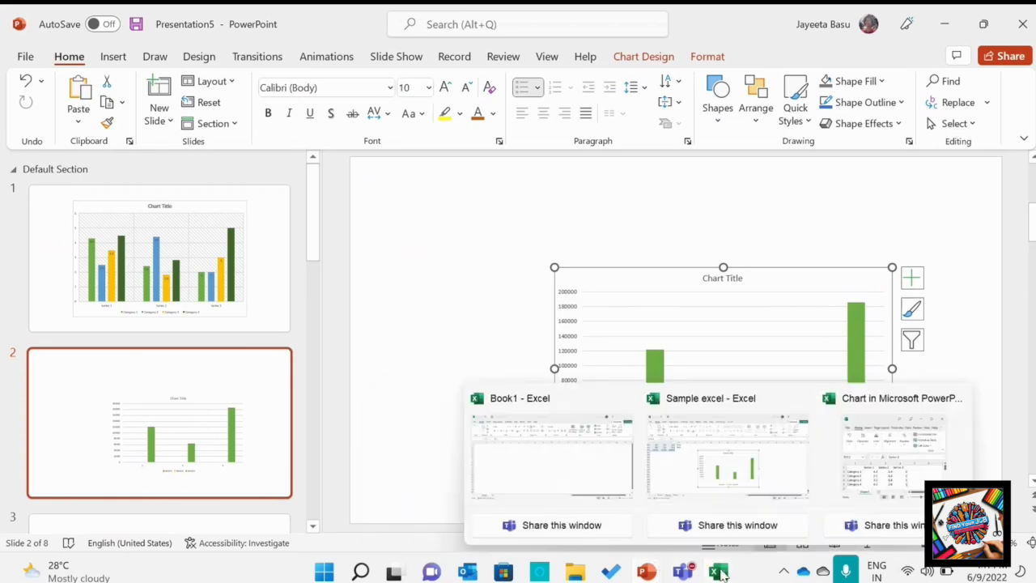
left_click(731, 460)
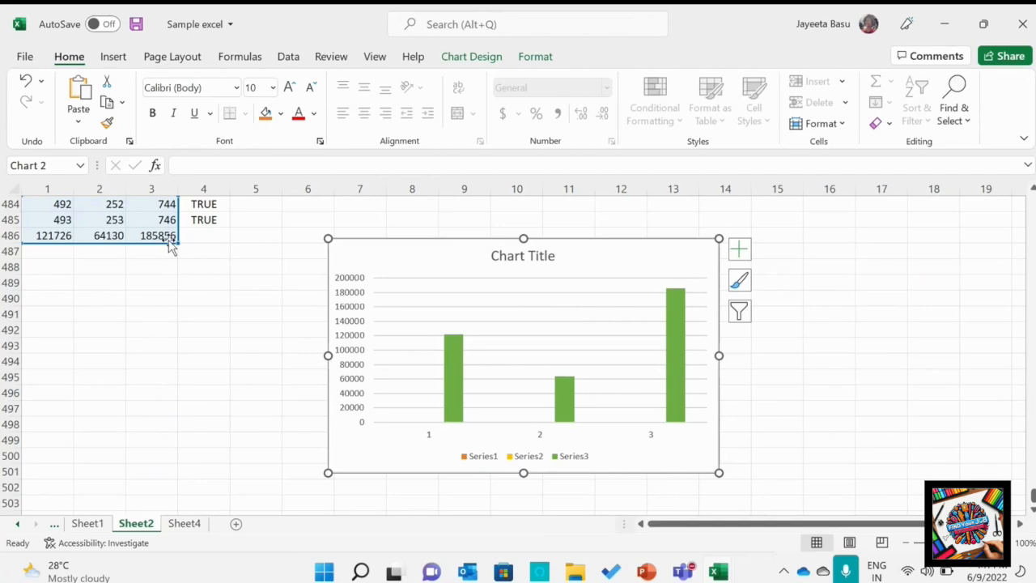
left_click(113, 281)
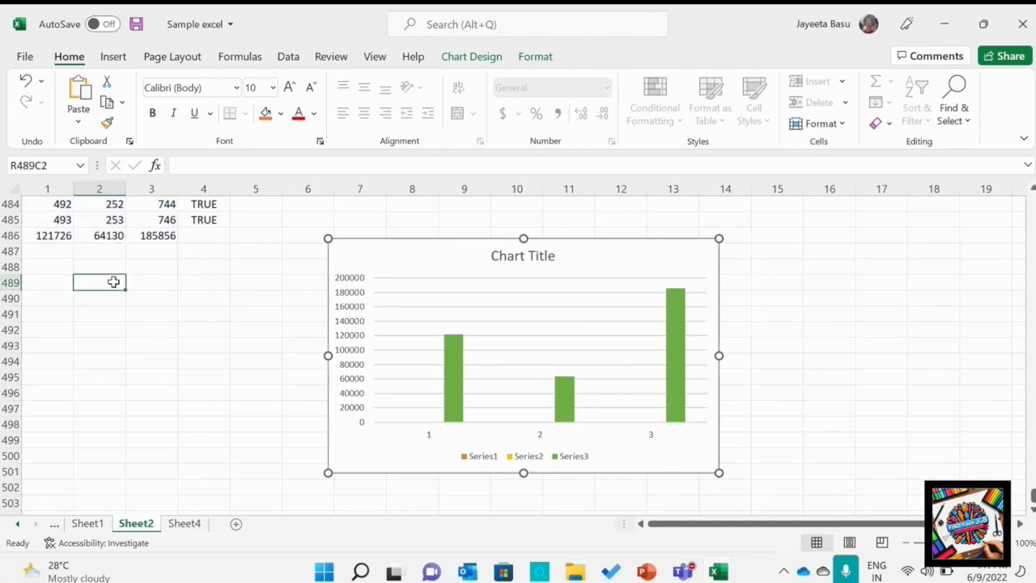
double_click(114, 235)
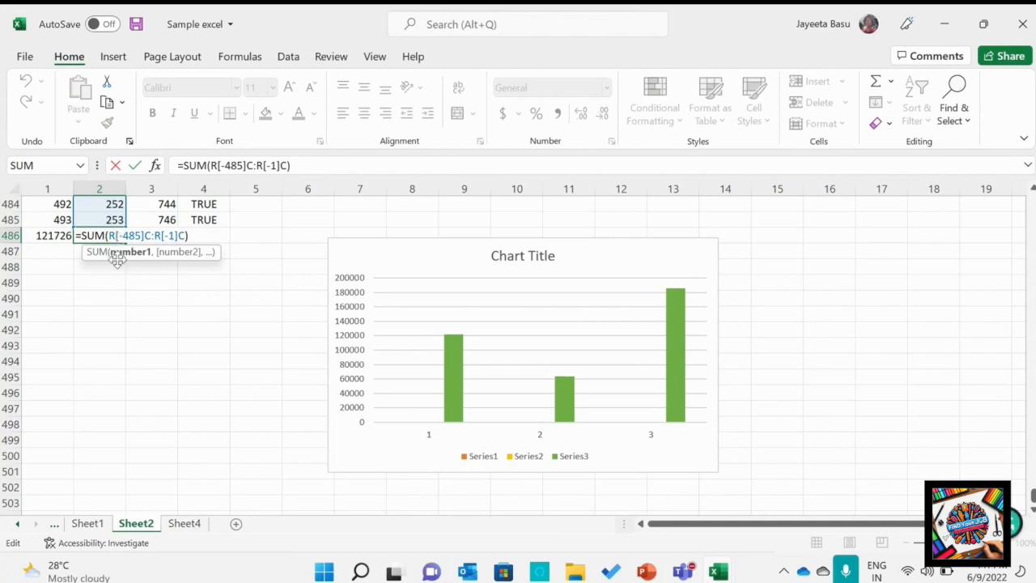
left_click(123, 219)
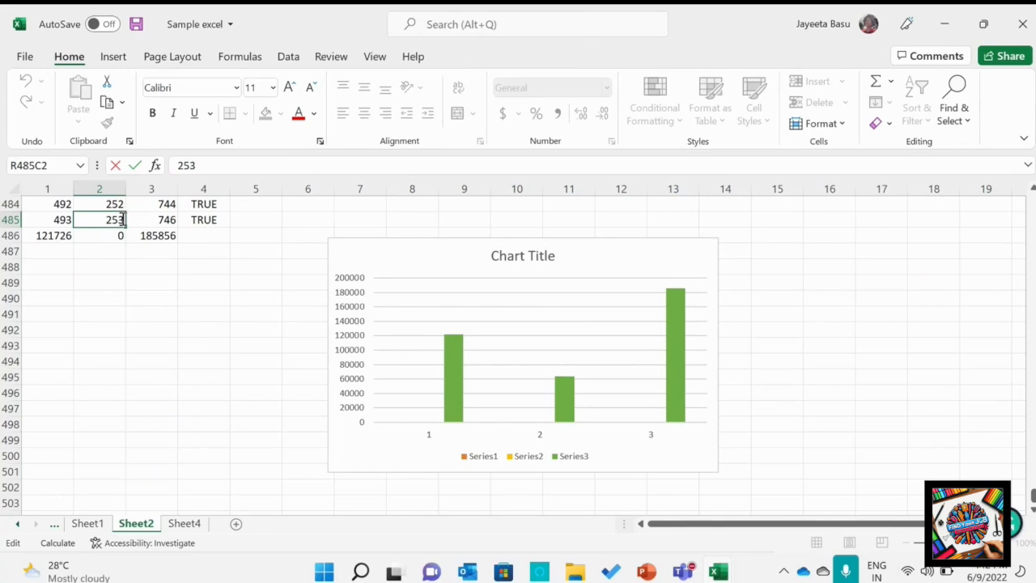
left_click(133, 301)
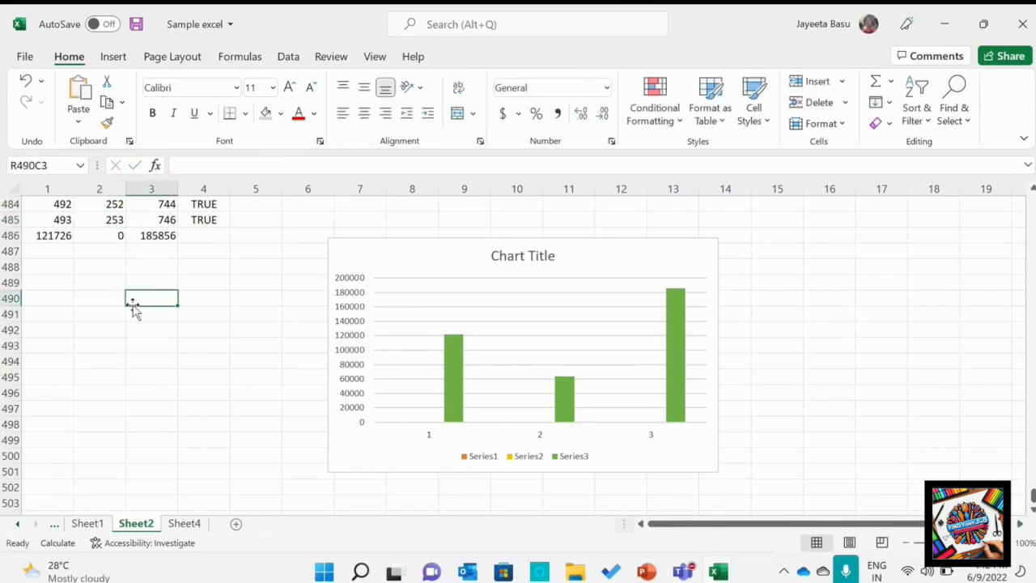
key("ctrl+z")
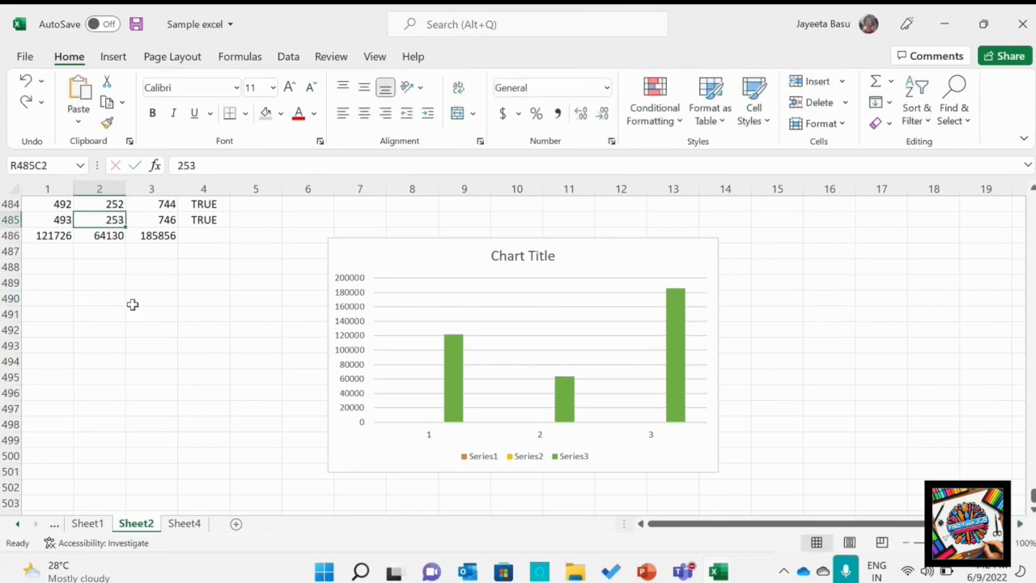
Change the value in row 485, column 2 of Sheet2 to 258
double_click(114, 220)
key("BackSpace")
type("8")
left_click(108, 391)
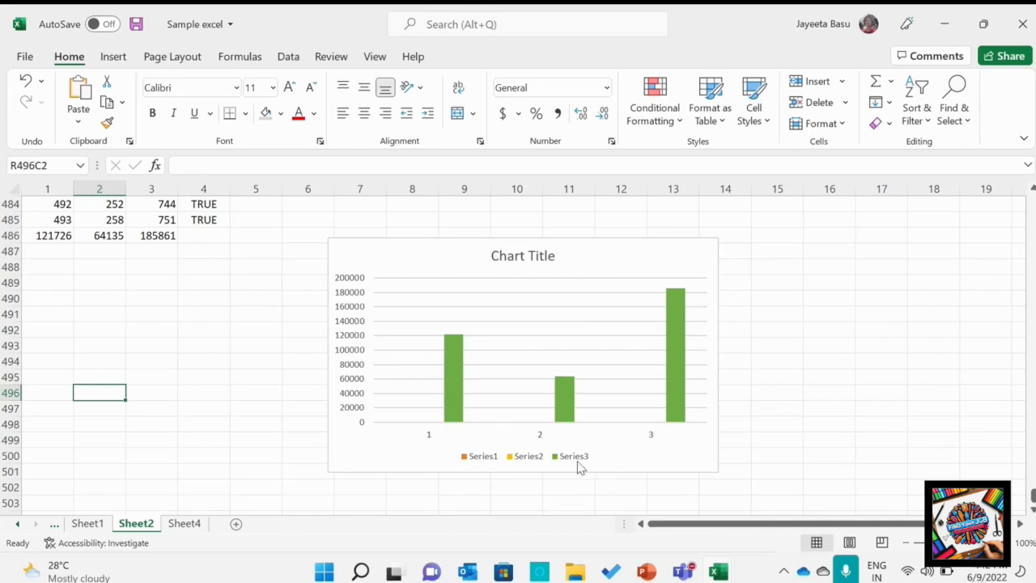
Switch to Presentation5 in PowerPoint and check the pasted chart on slide 2 against the edited Excel data
mouse_move(719, 572)
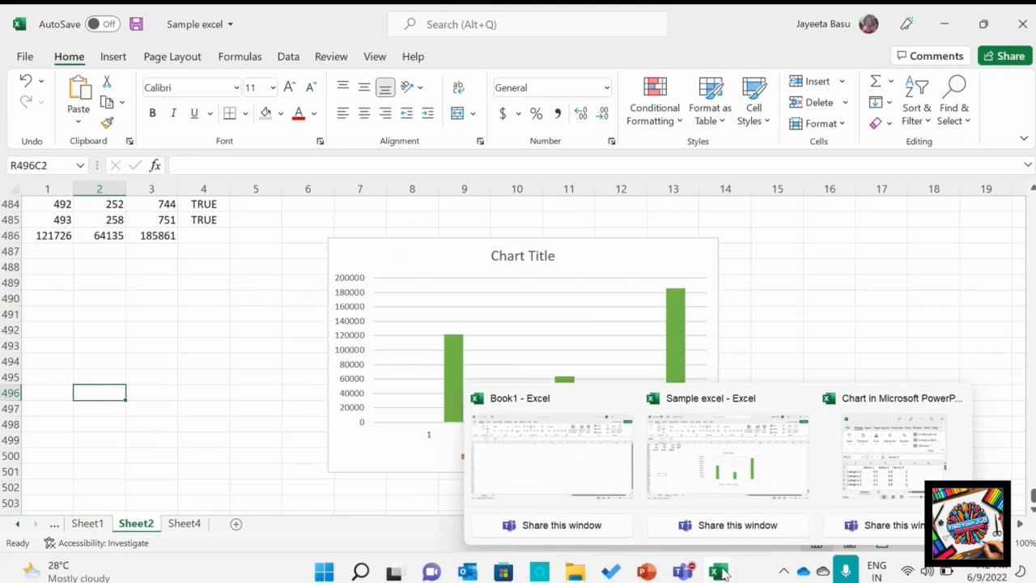
mouse_move(662, 571)
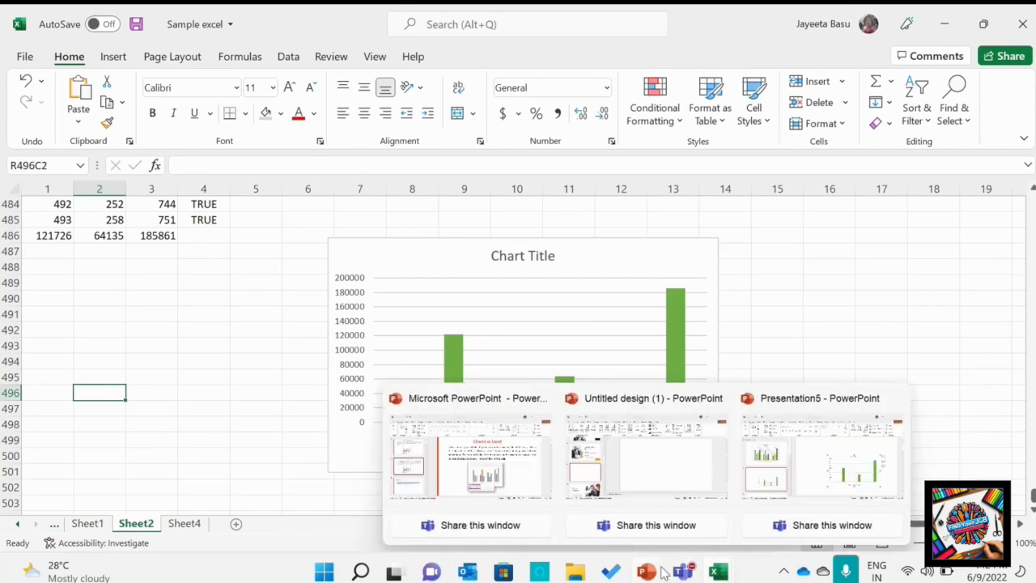
left_click(800, 468)
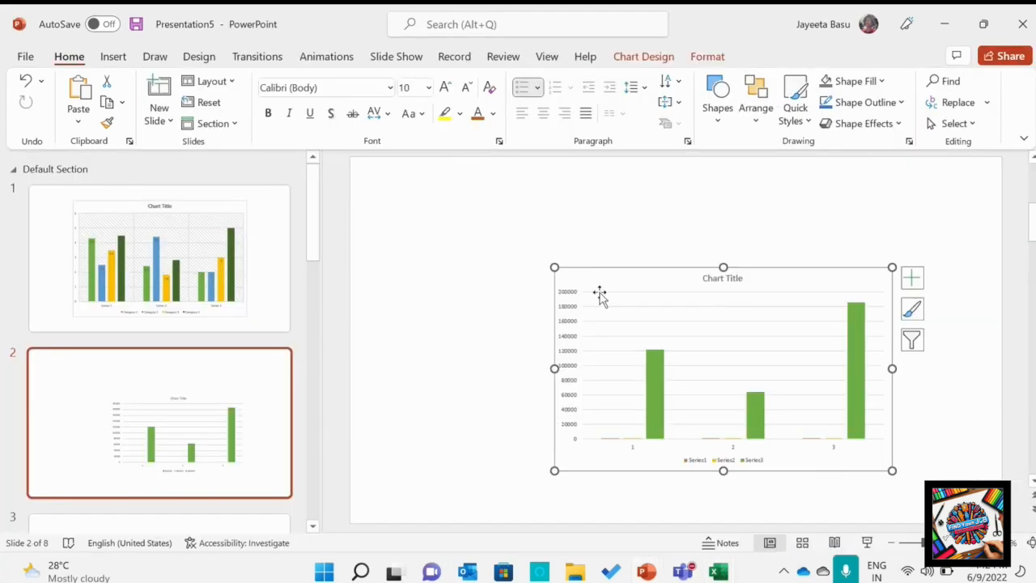
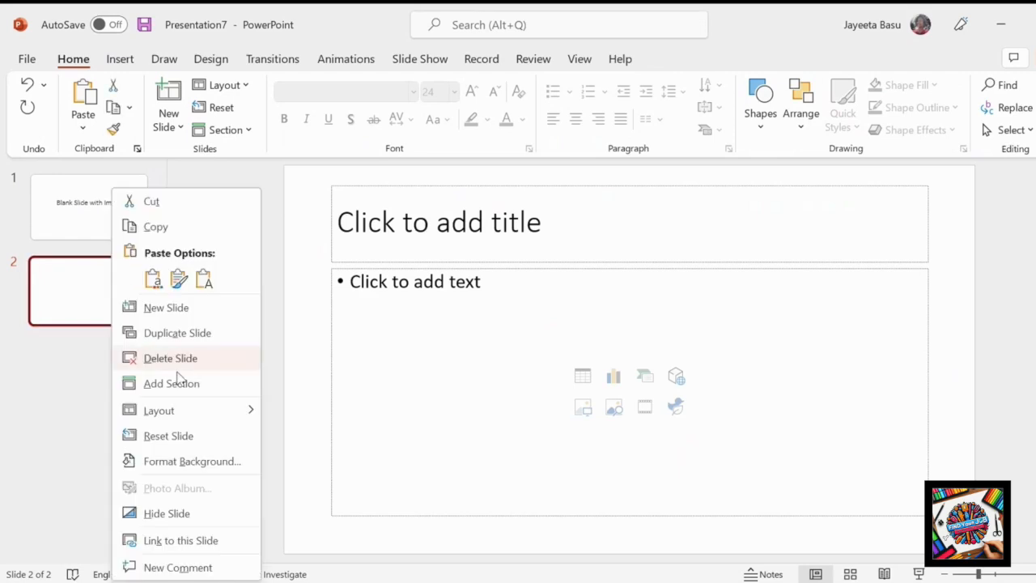
Apply the Section Header layout to slide 2 of Presentation7 and enter the title "Adding the name of company"
mouse_move(192, 411)
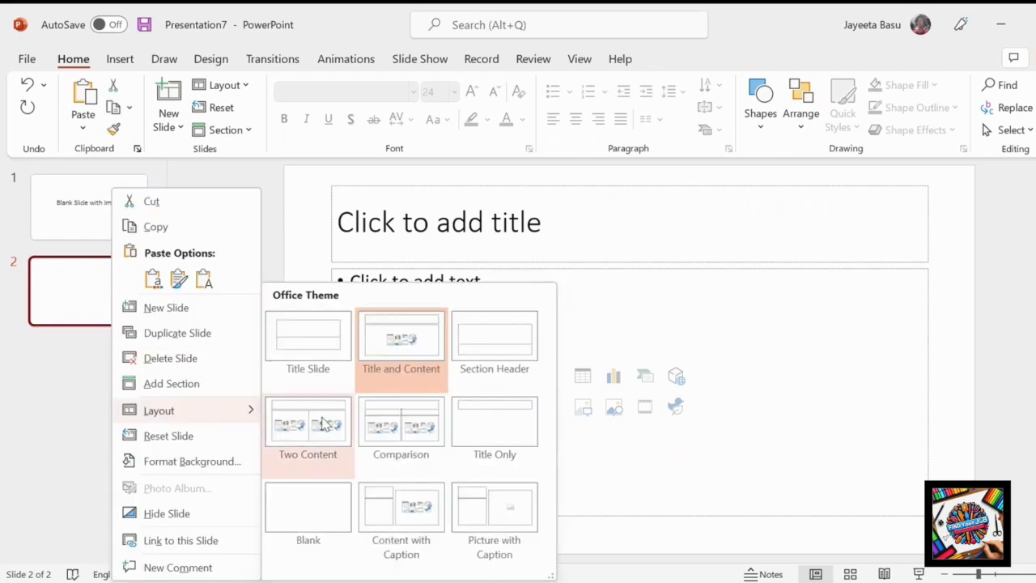
left_click(484, 372)
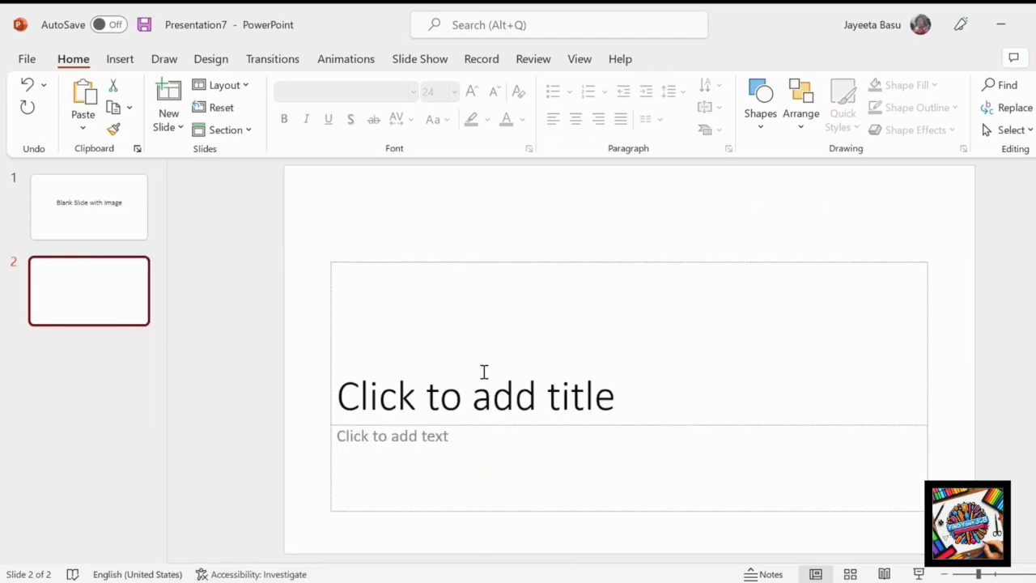
left_click(493, 394)
type("Adding the name of ")
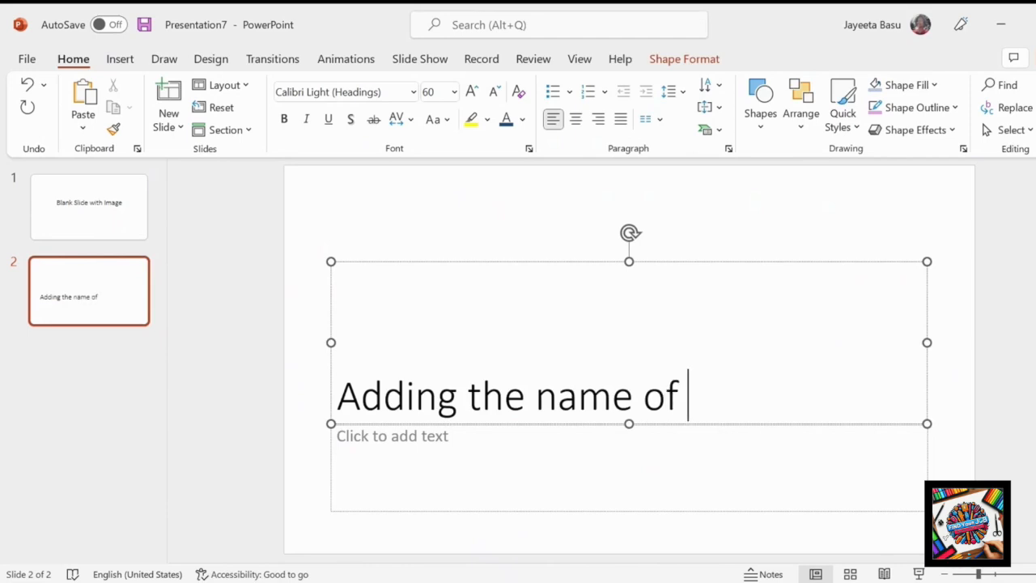
type("company")
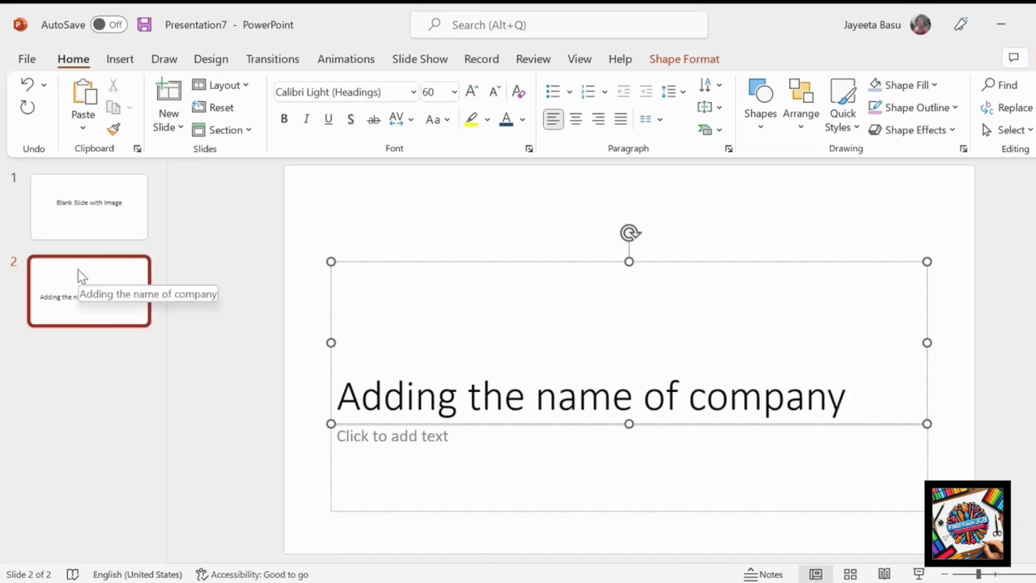
Add slide 3 after the company name slide and apply the Comparison layout to it
key("ctrl+m")
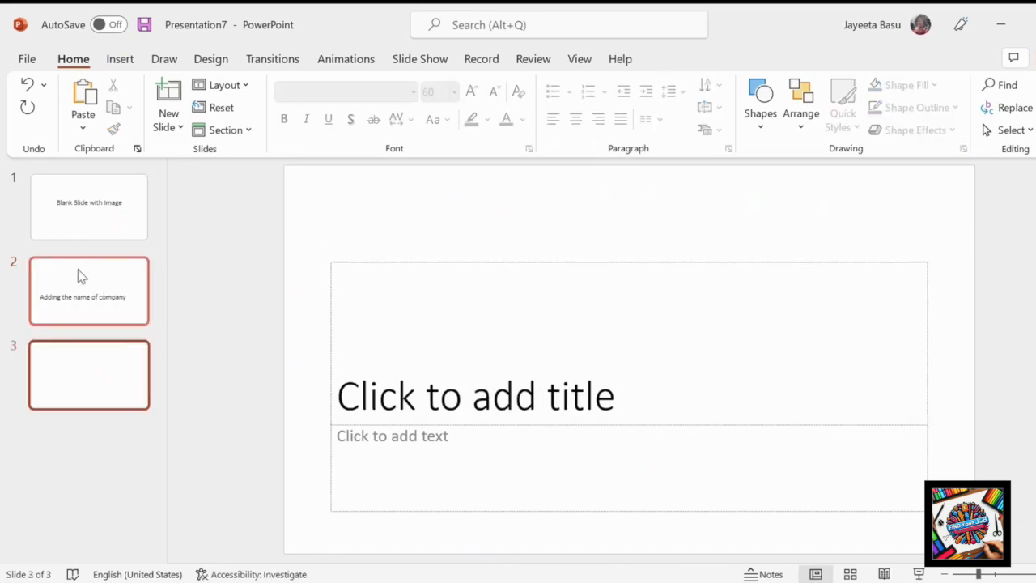
right_click(82, 386)
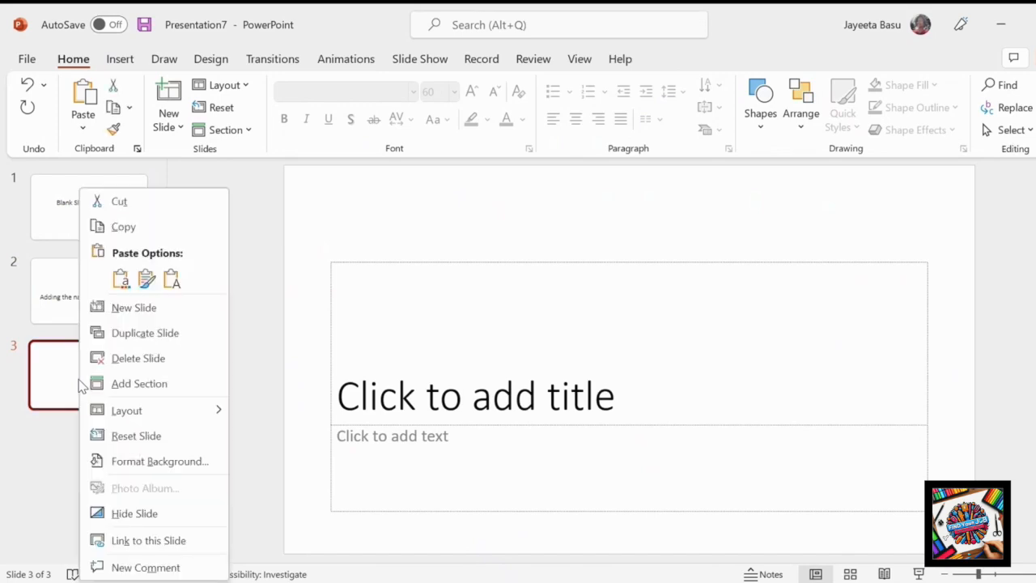
mouse_move(142, 413)
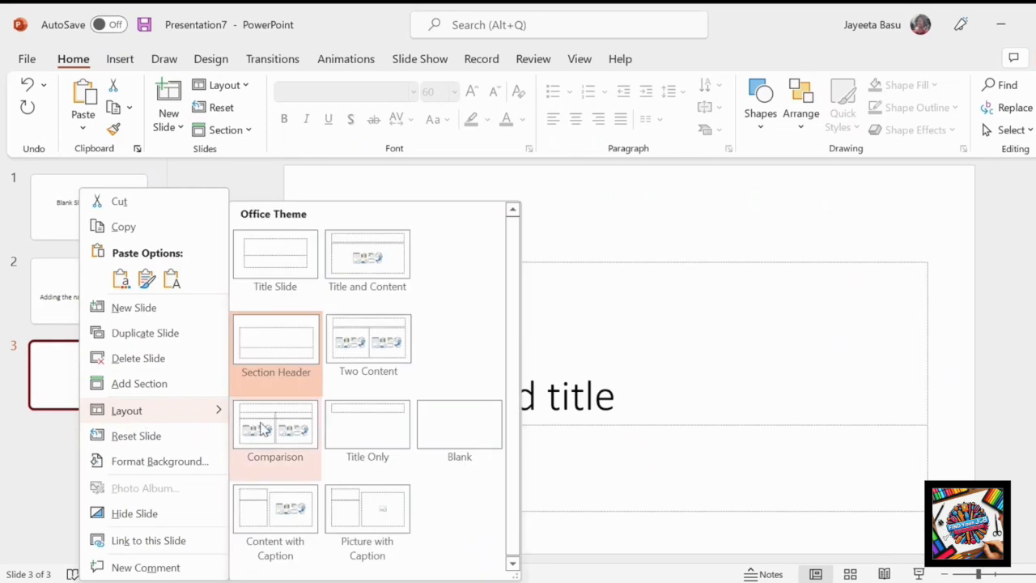
left_click(281, 430)
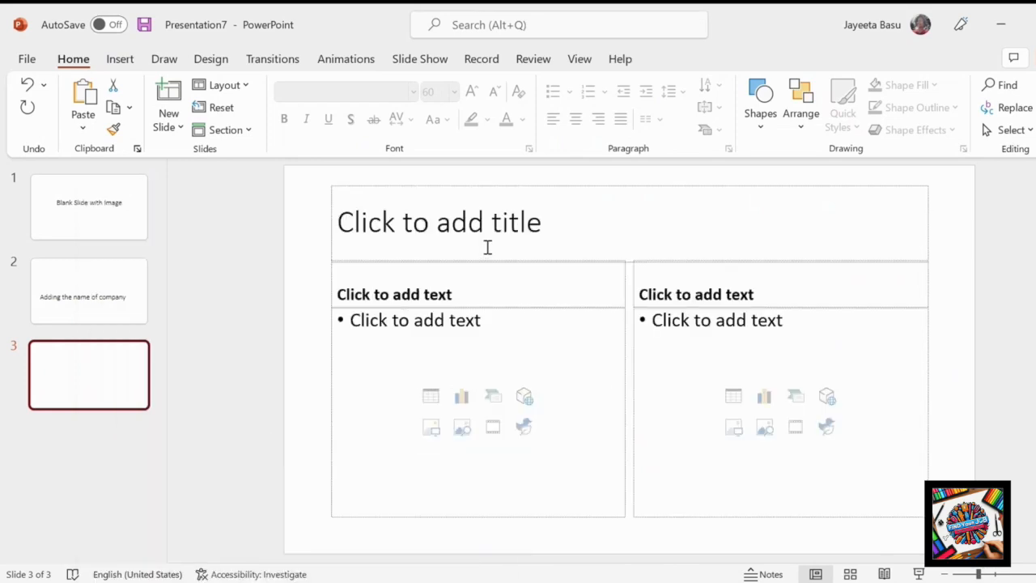
Enter "Operations & Roadblocks" as the title of slide 3
left_click(487, 246)
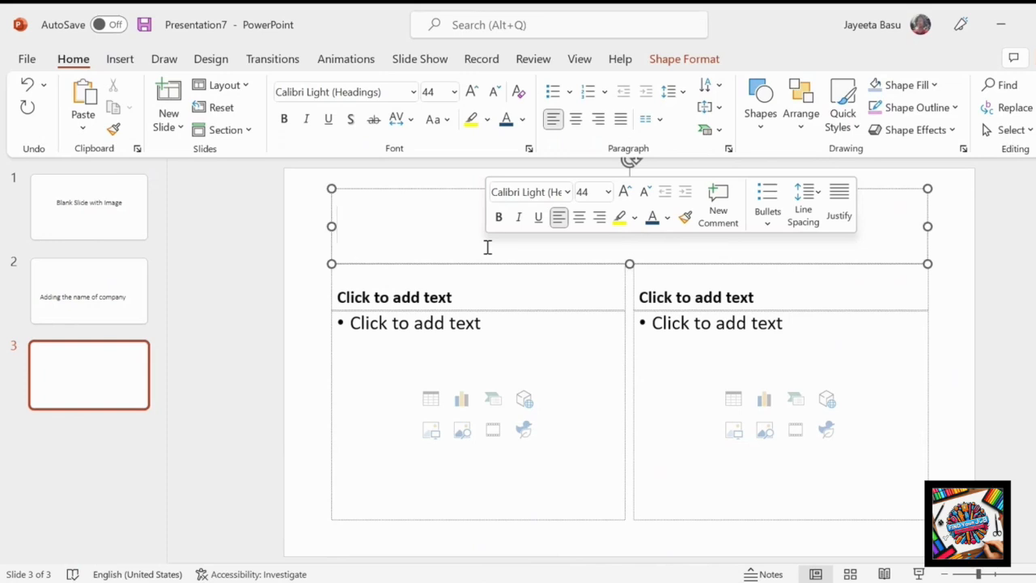
type("Operat")
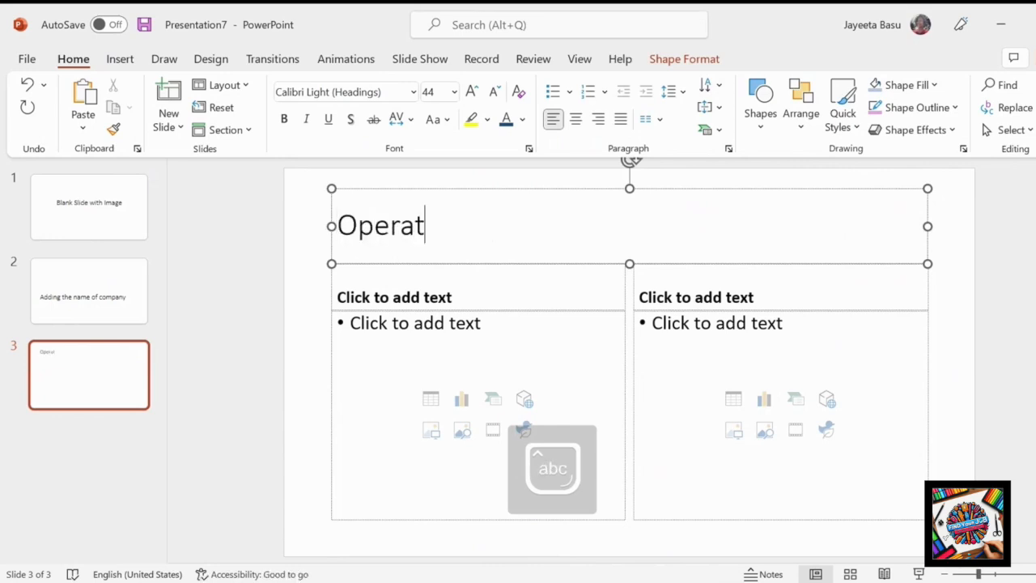
type("ions & RoadBloc")
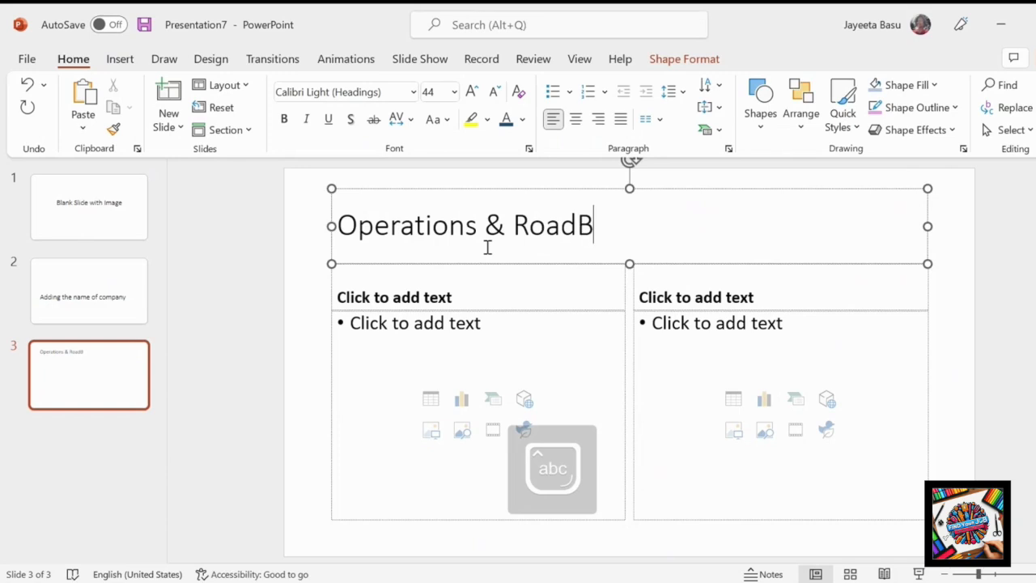
key("BackSpace")
key("BackSpace")
key("BackSpace")
key("BackSpace")
type("blocks")
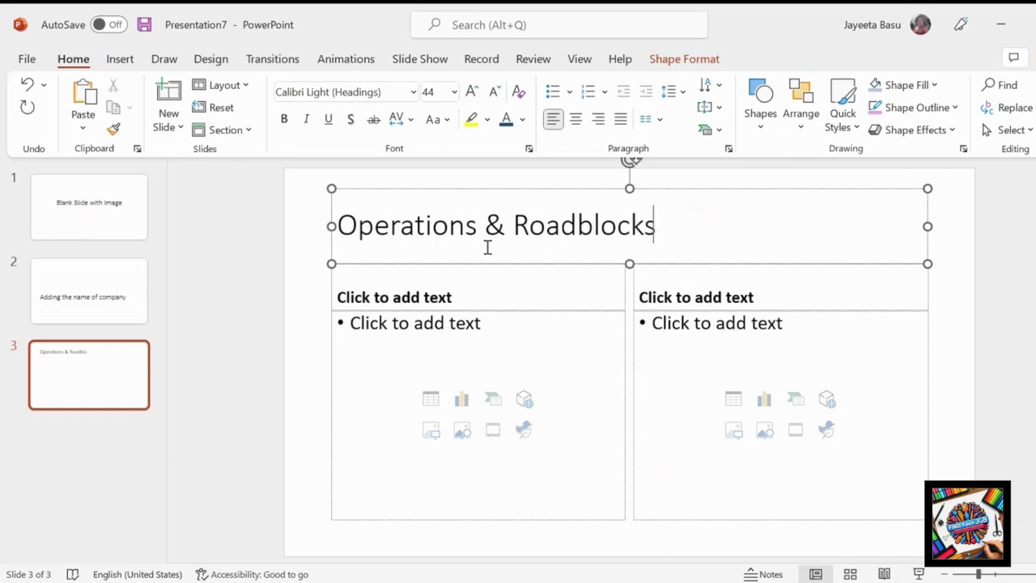
Add slide 4 with the Title Only layout and enter the title "Picture of work progress"
left_click(143, 369)
key("Return")
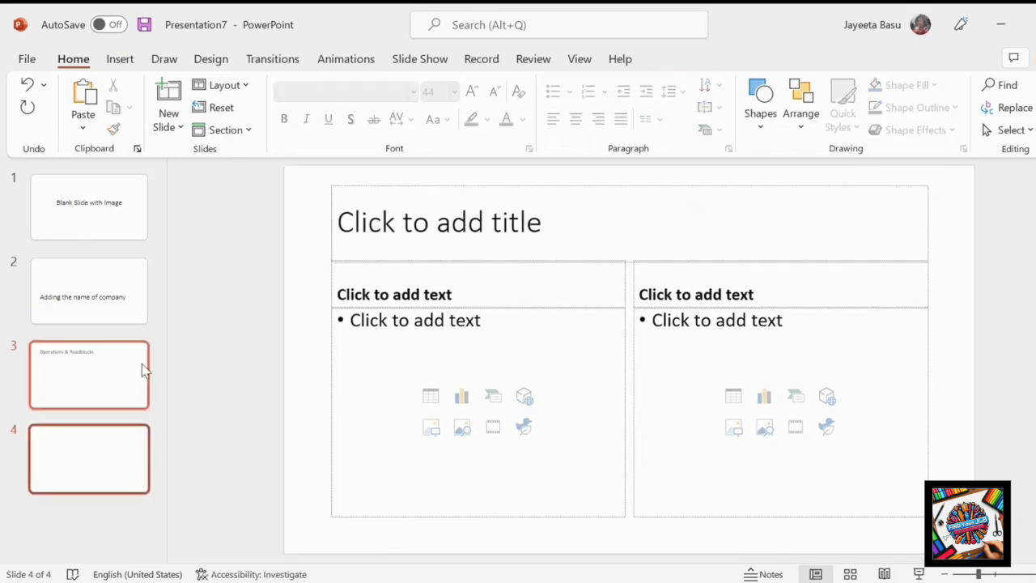
right_click(142, 438)
mouse_move(247, 275)
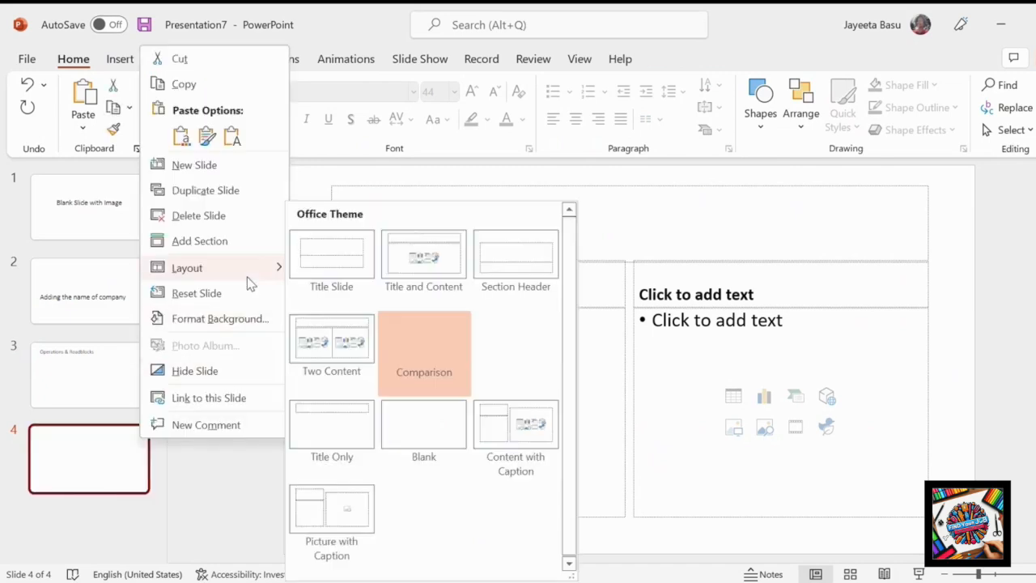
left_click(343, 430)
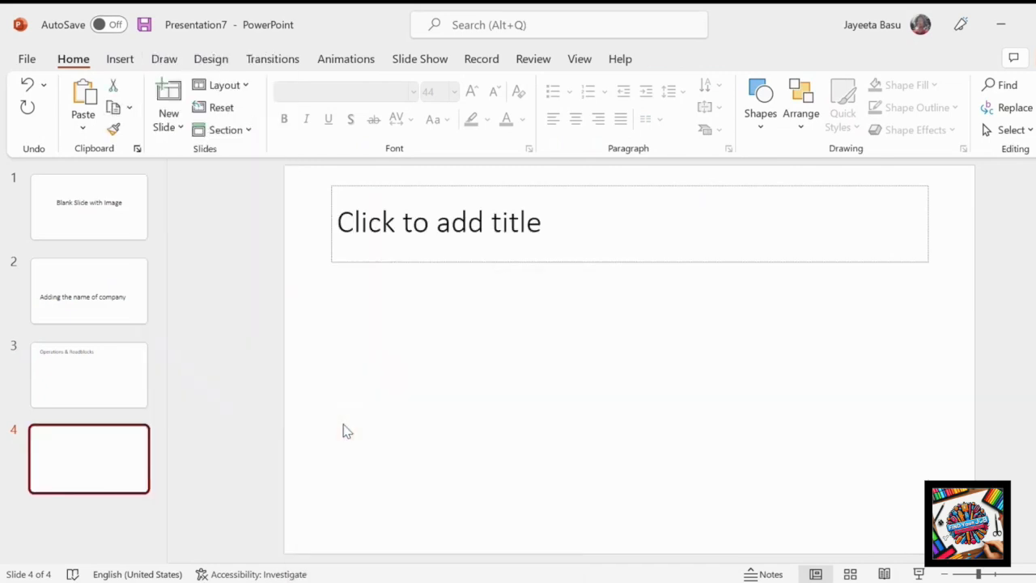
left_click(551, 223)
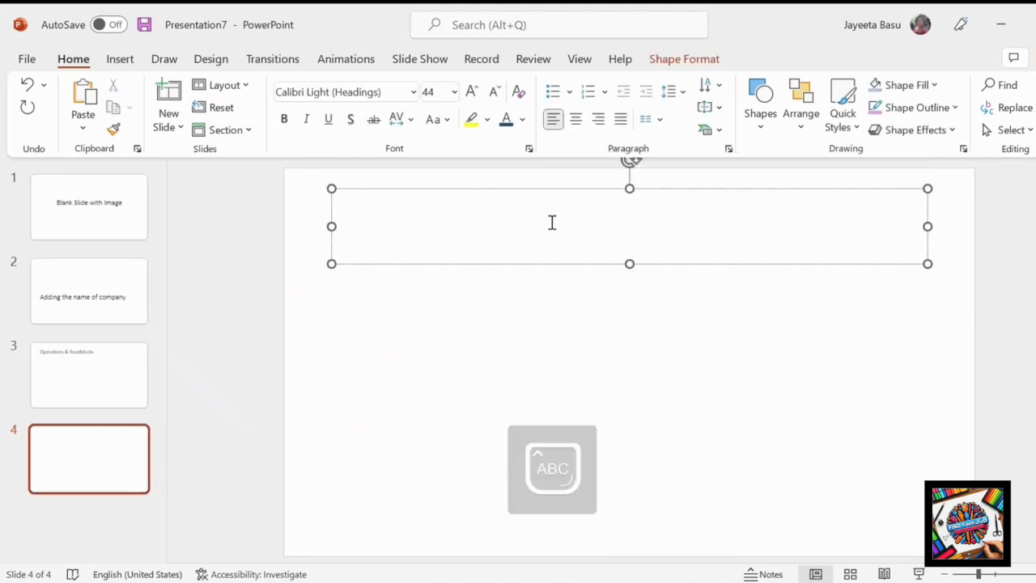
type("Picture of work ")
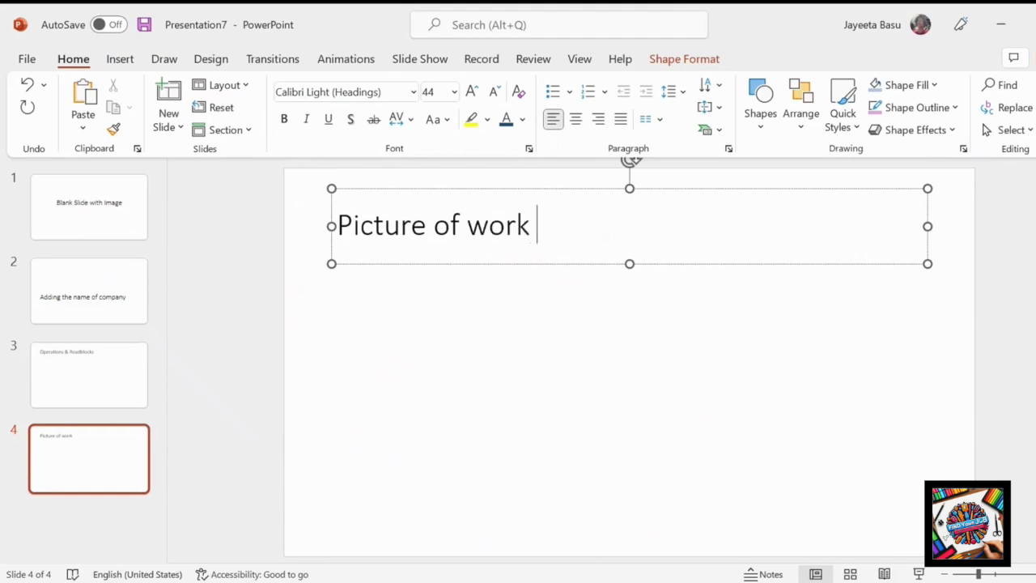
type("progress")
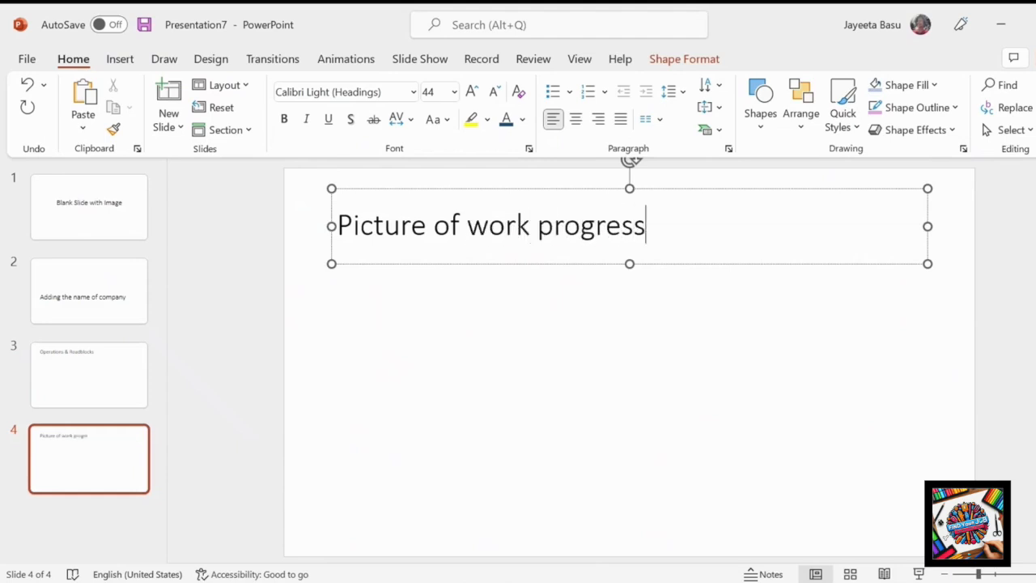
Add slide 5 with the same Title Only layout and enter the title "Add a picture of the dashboard"
left_click(136, 442)
key("Return")
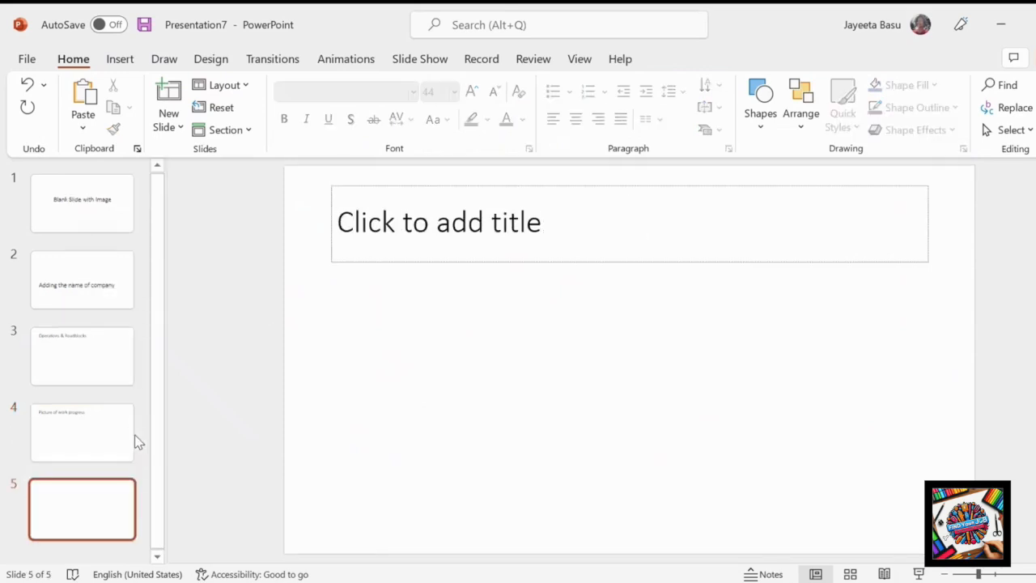
left_click(474, 216)
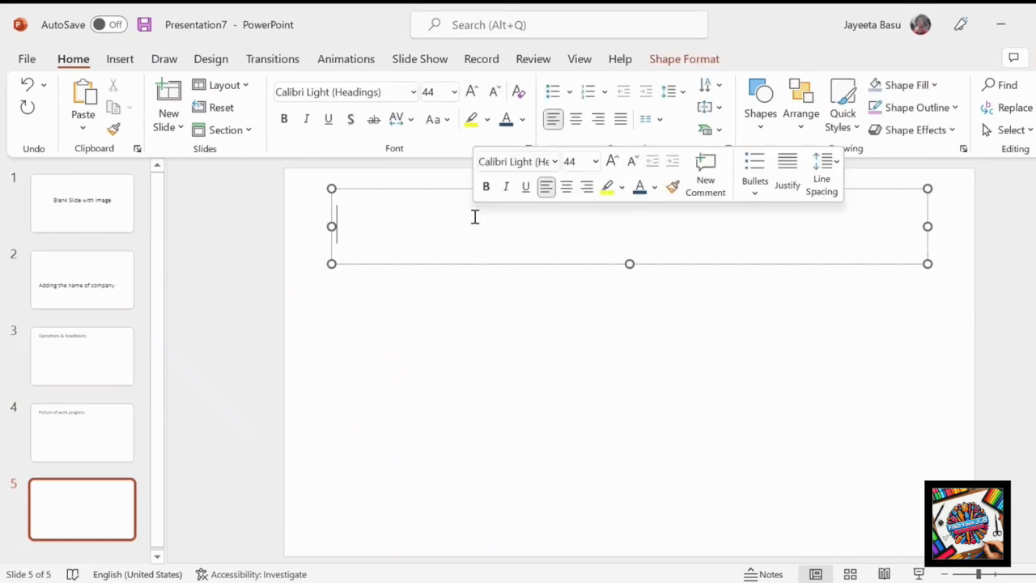
type("Add a ")
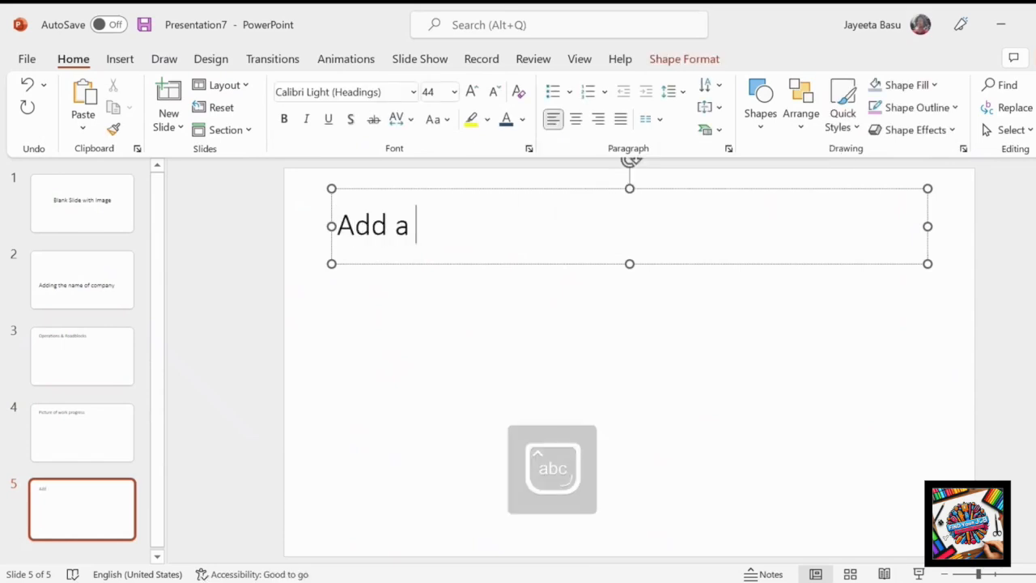
type("picture ")
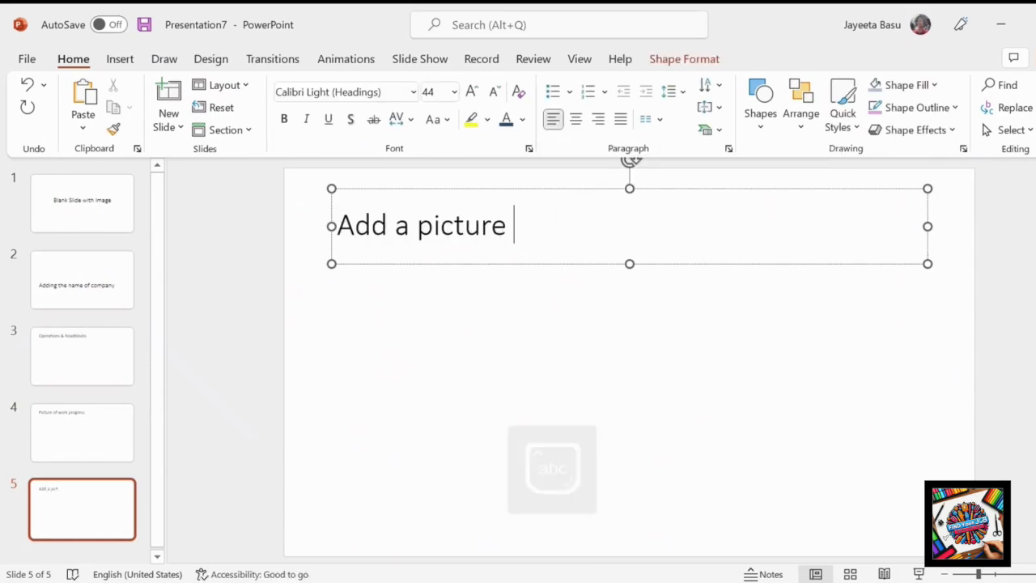
type("of the ")
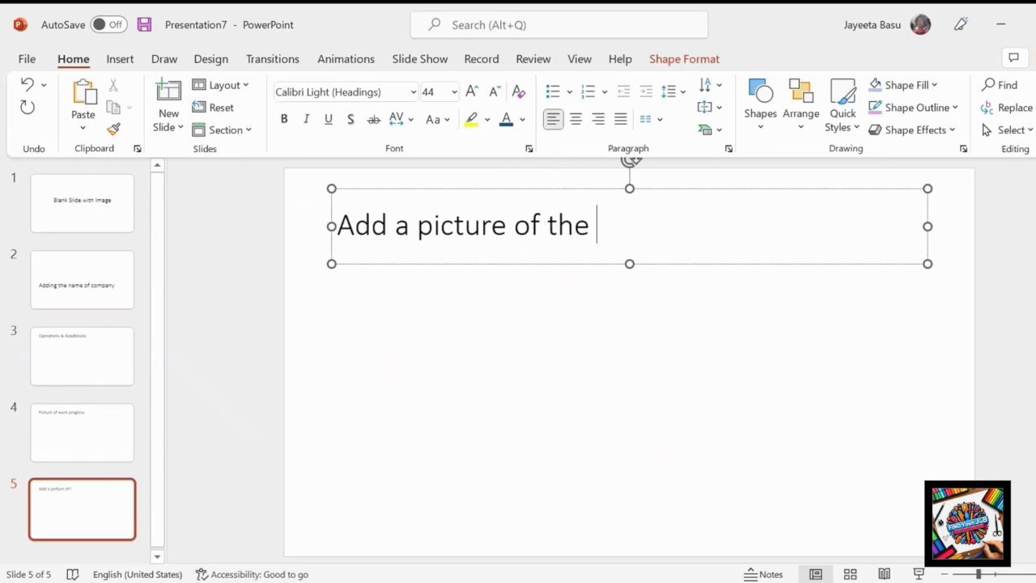
type("dashboard")
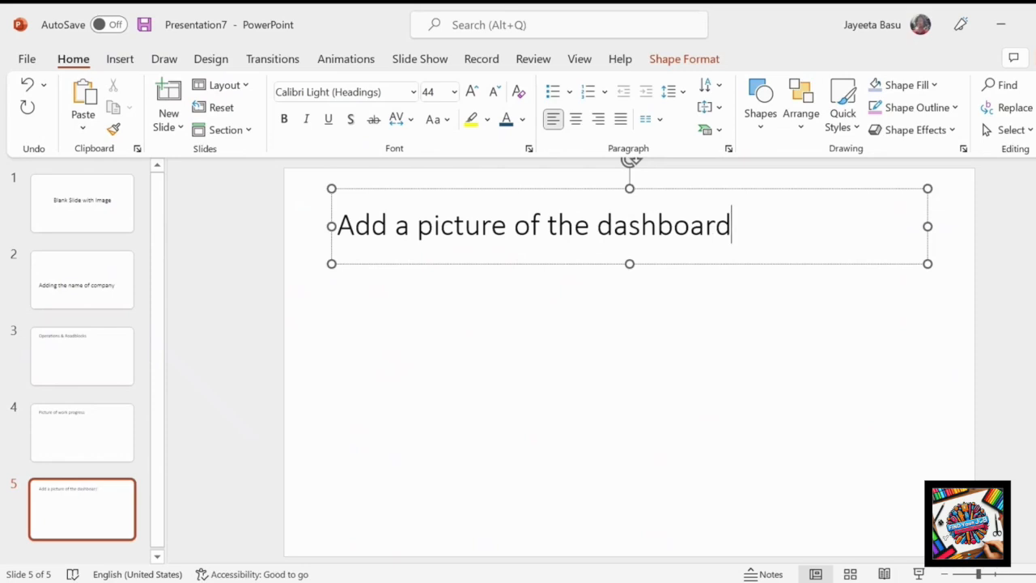
Add slide 6 at the end of the presentation and apply the Title and Content layout to it
right_click(71, 504)
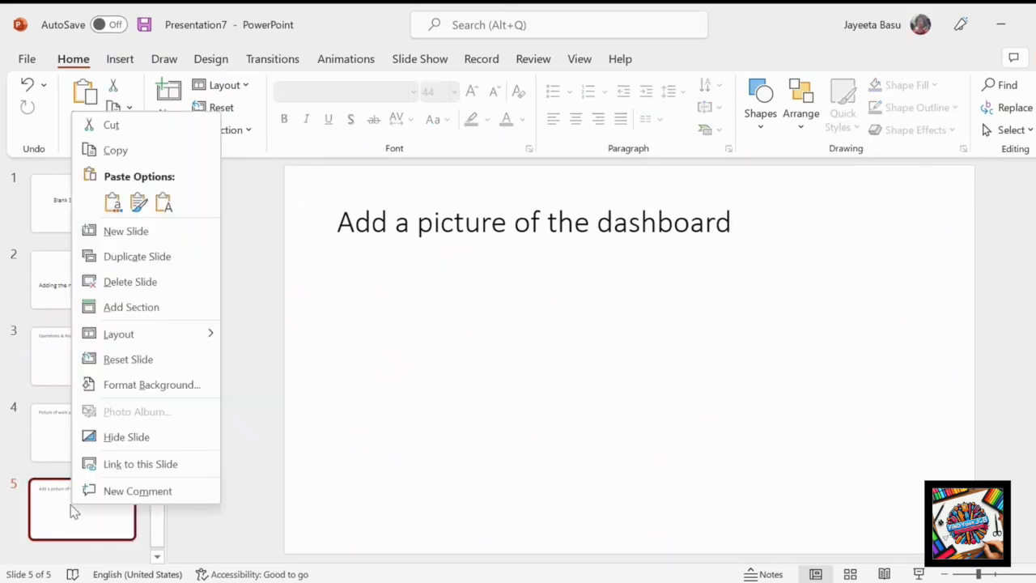
left_click(71, 510)
key("Return")
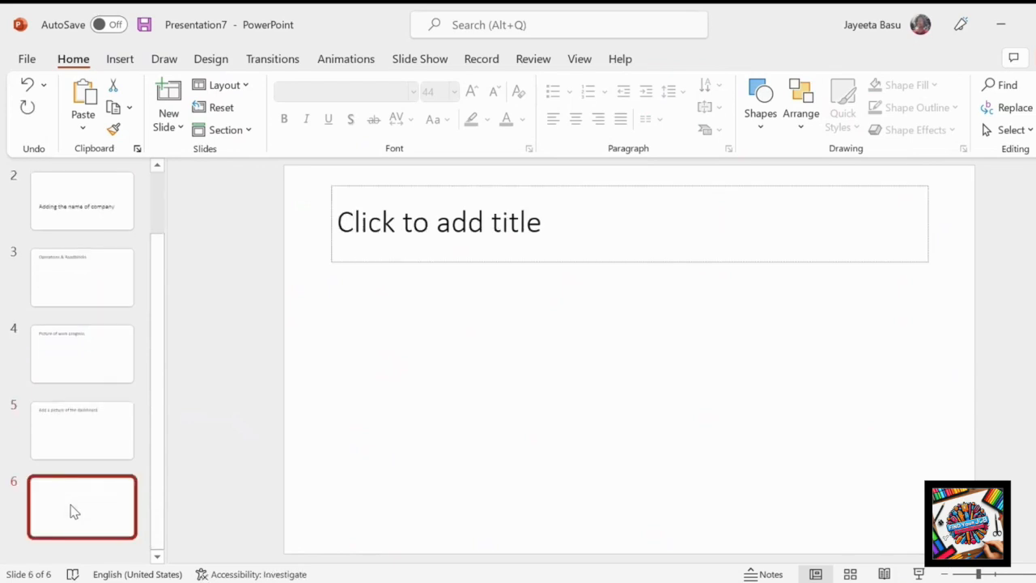
right_click(71, 510)
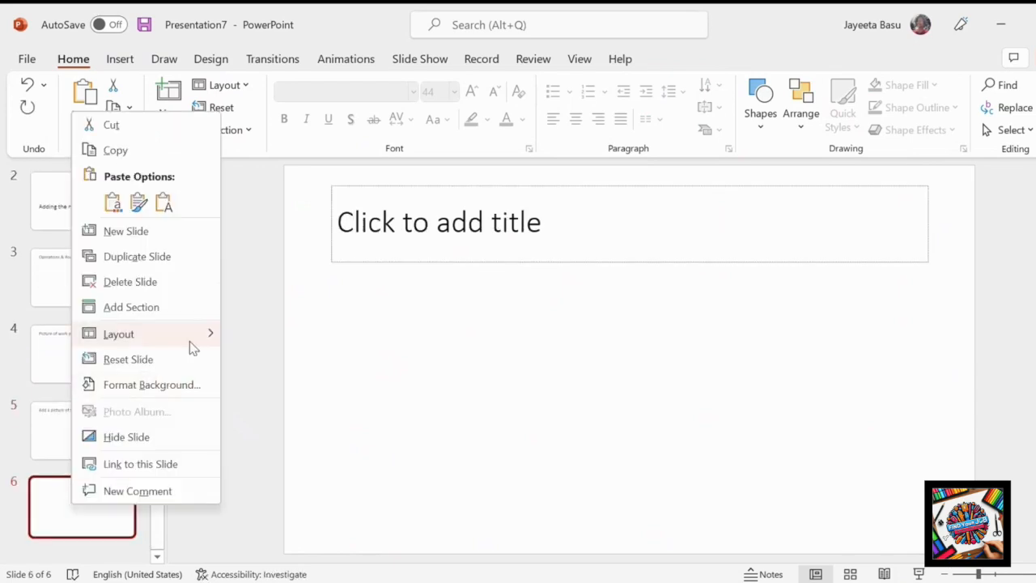
mouse_move(189, 343)
left_click(391, 351)
Enter "Steps to be taken" as the title of slide 6
left_click(573, 239)
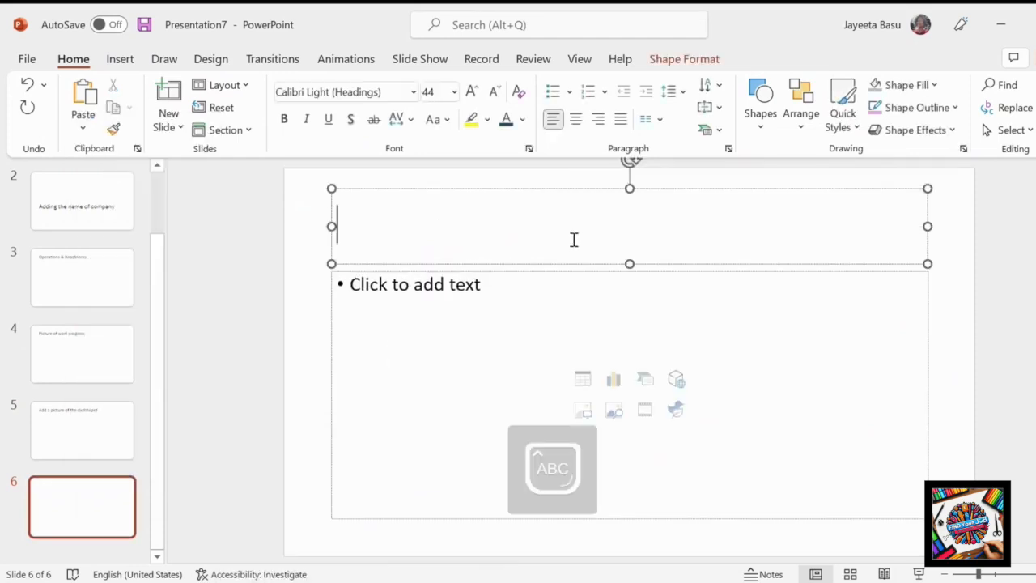
type("Steo")
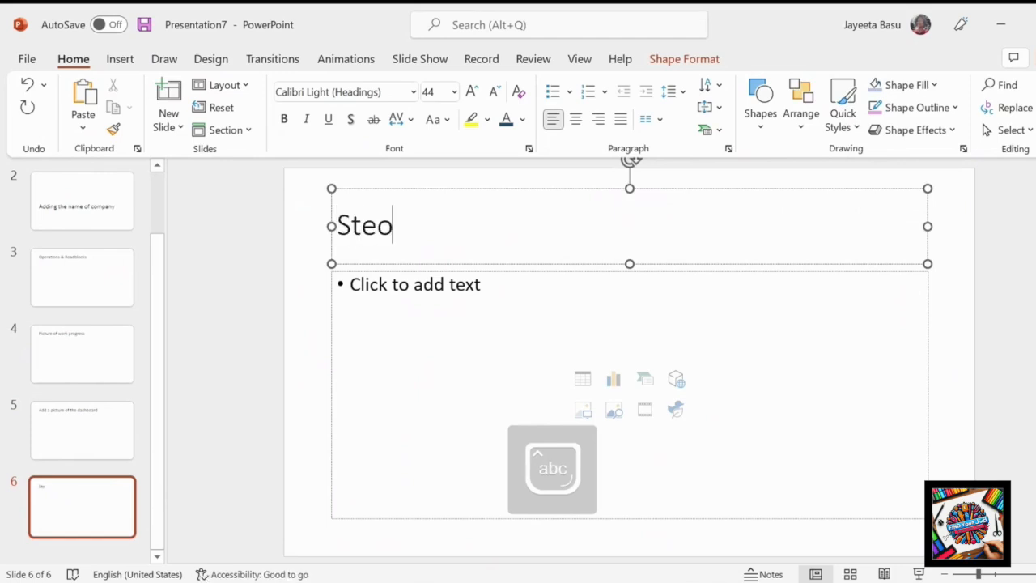
key("BackSpace")
type("ps to be")
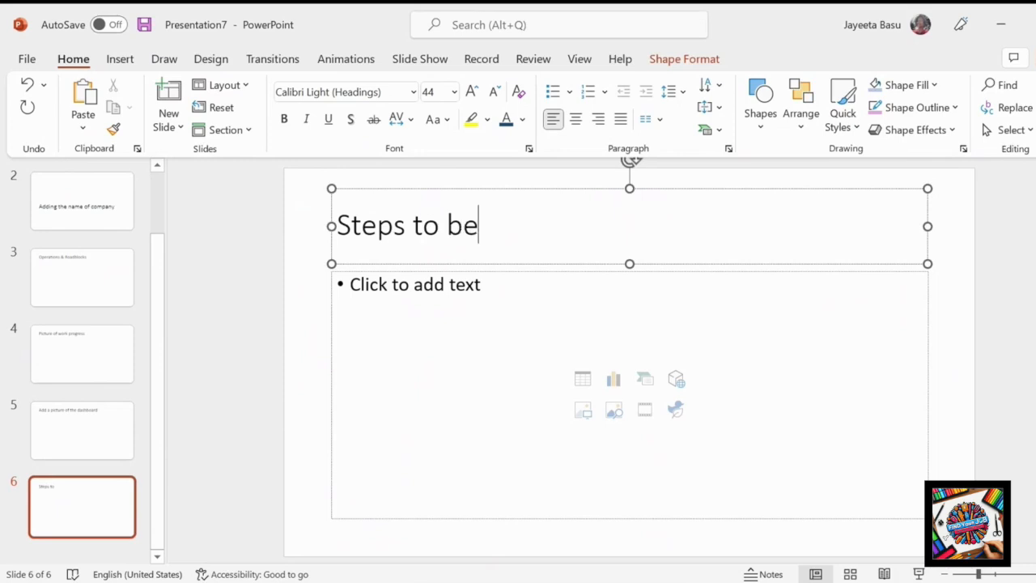
type(" taken")
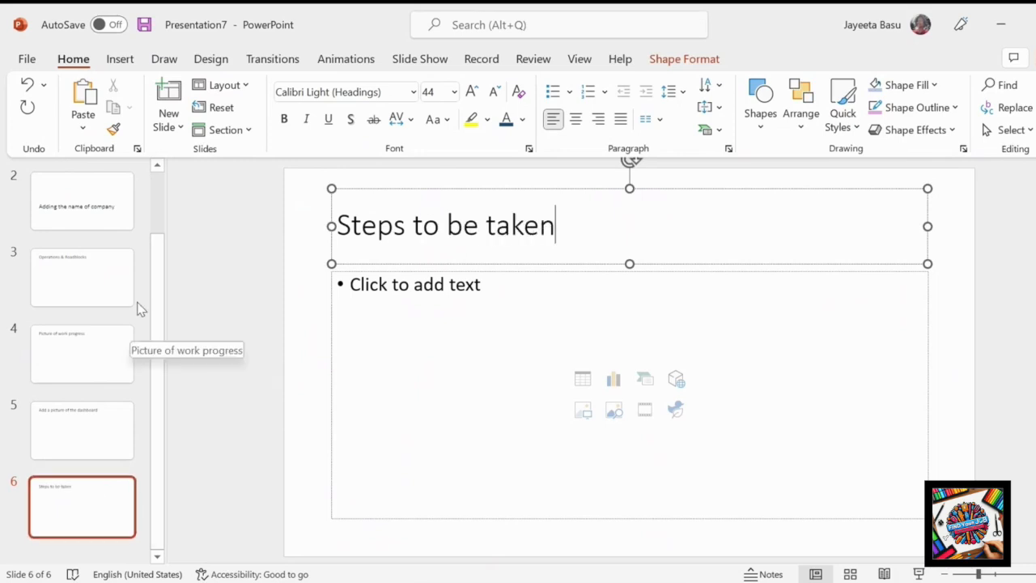
Format the background of slide 2, "Adding the name of company", with a gradient fill
left_click_drag(157, 302, 155, 196)
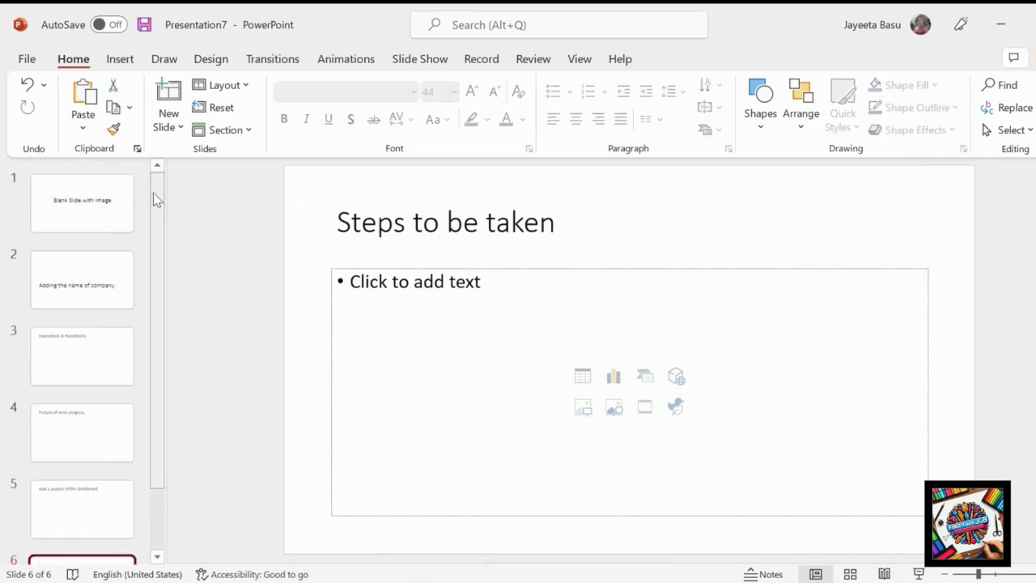
left_click(108, 292)
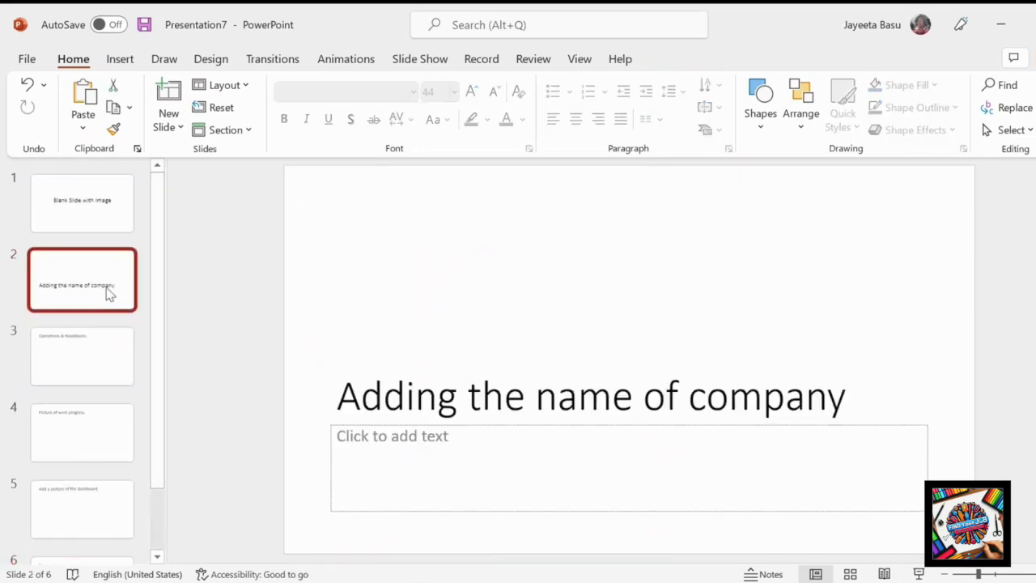
right_click(109, 293)
left_click(159, 461)
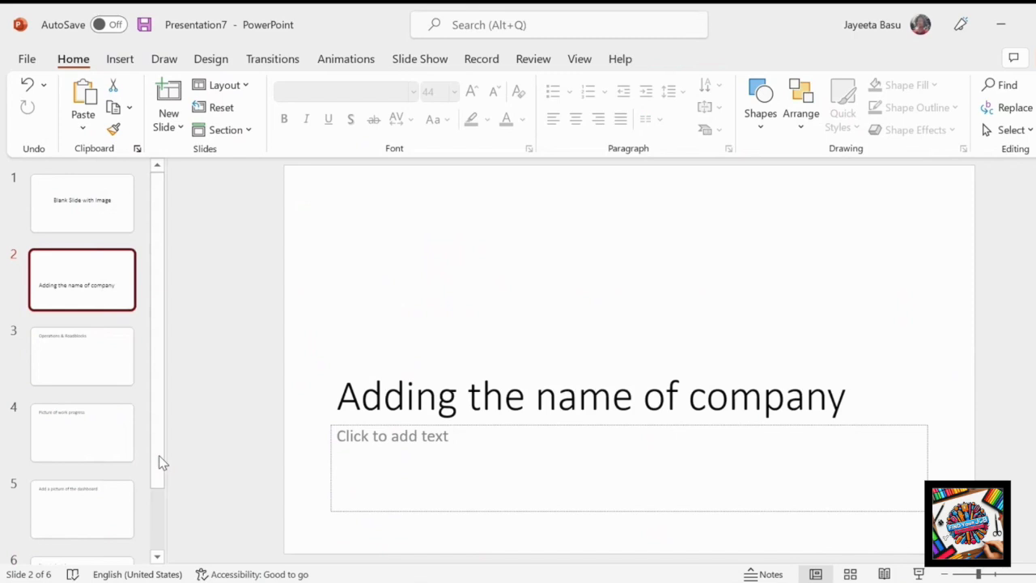
left_click(944, 295)
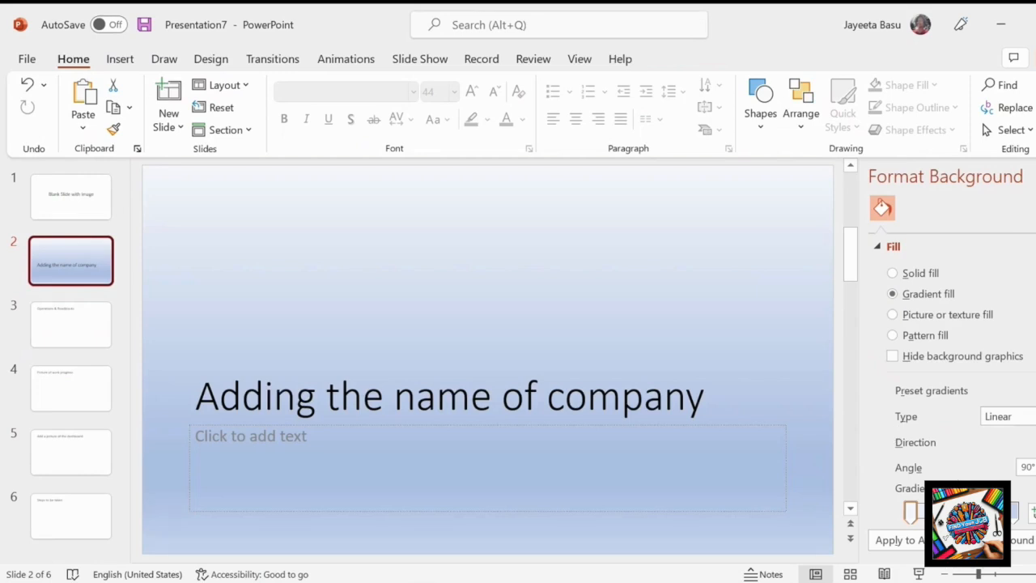
left_click(1034, 391)
key("Escape")
Give the first gradient stop of slide 2's background the custom light blue colour #81BCF7
scroll(947, 364, "down", 3)
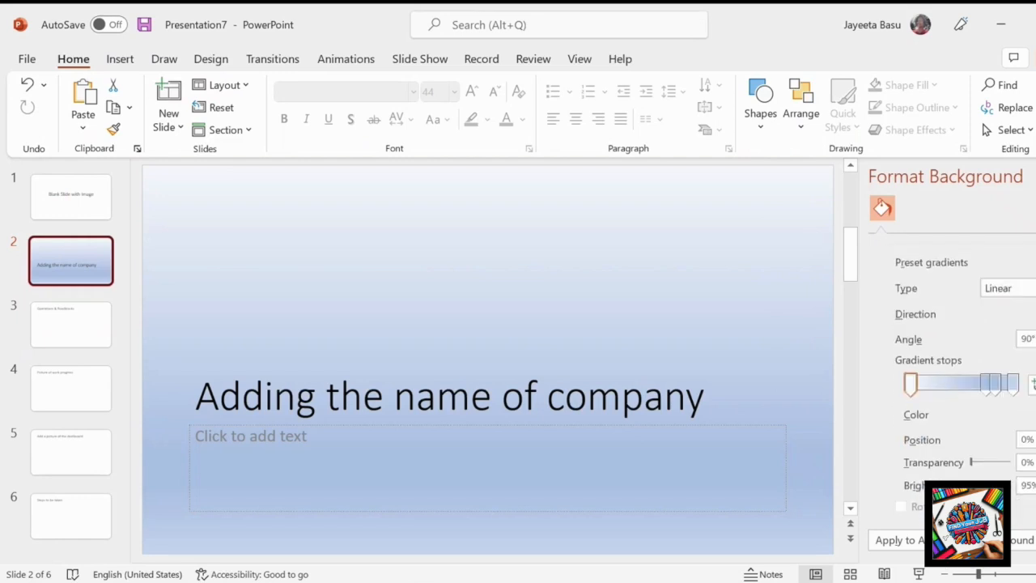
left_click(1026, 415)
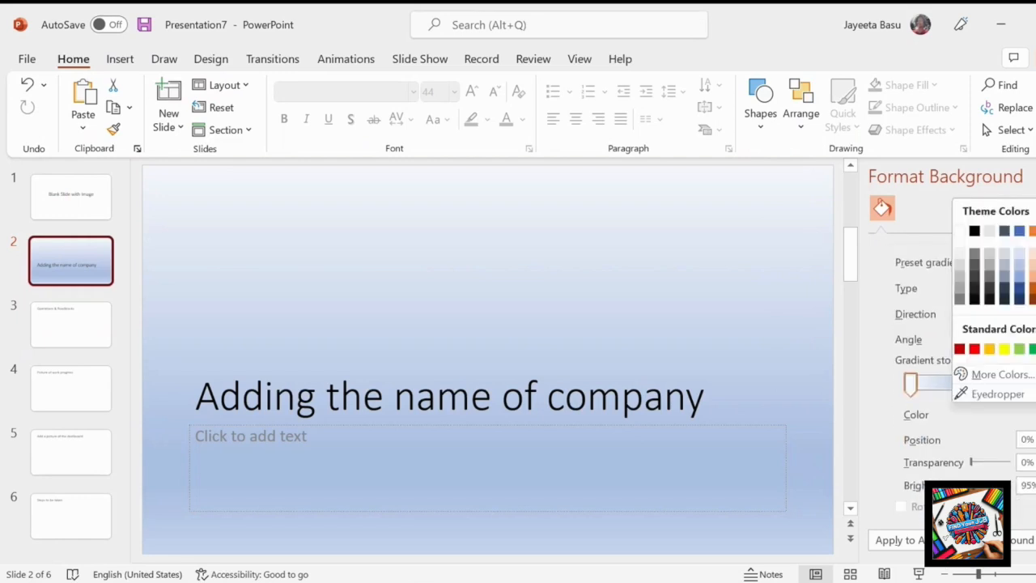
left_click(1003, 375)
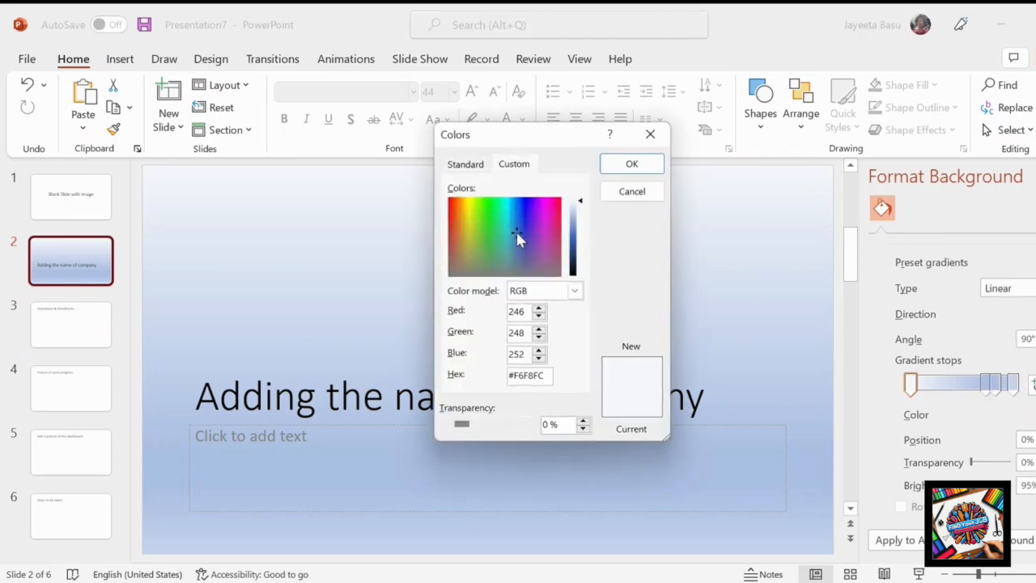
left_click_drag(517, 233, 540, 211)
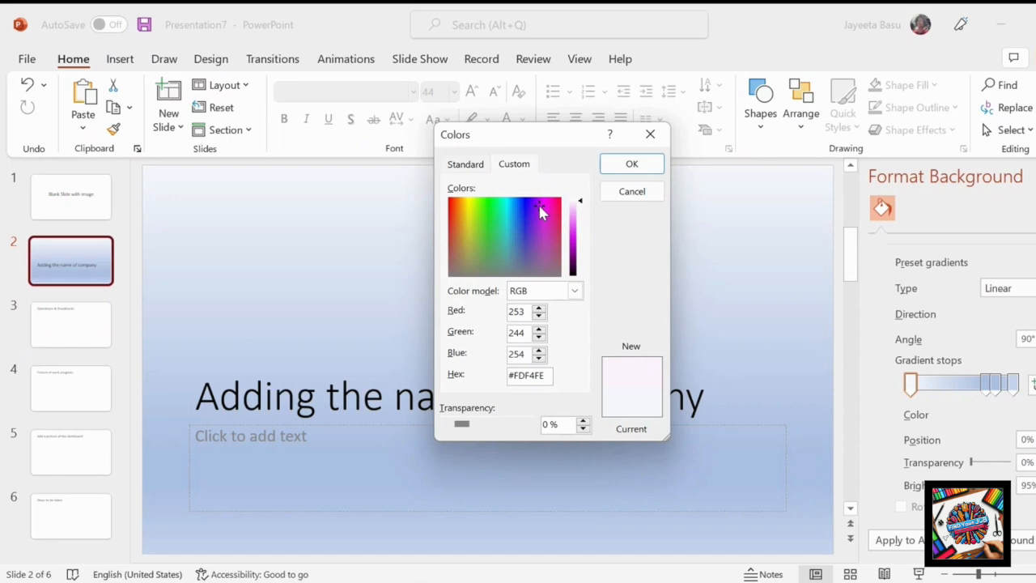
left_click_drag(541, 210, 543, 213)
left_click_drag(580, 204, 581, 225)
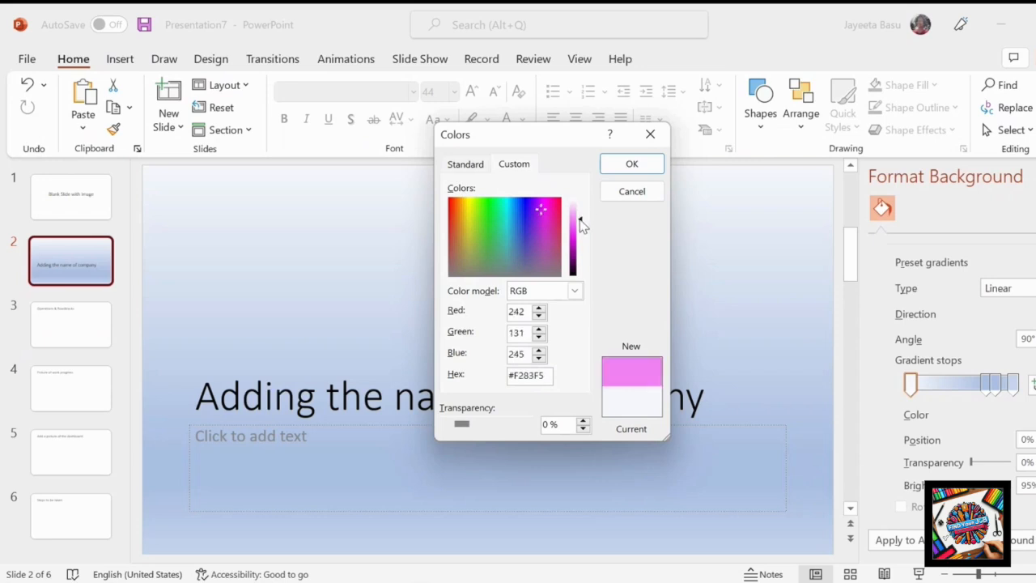
left_click_drag(542, 212, 515, 210)
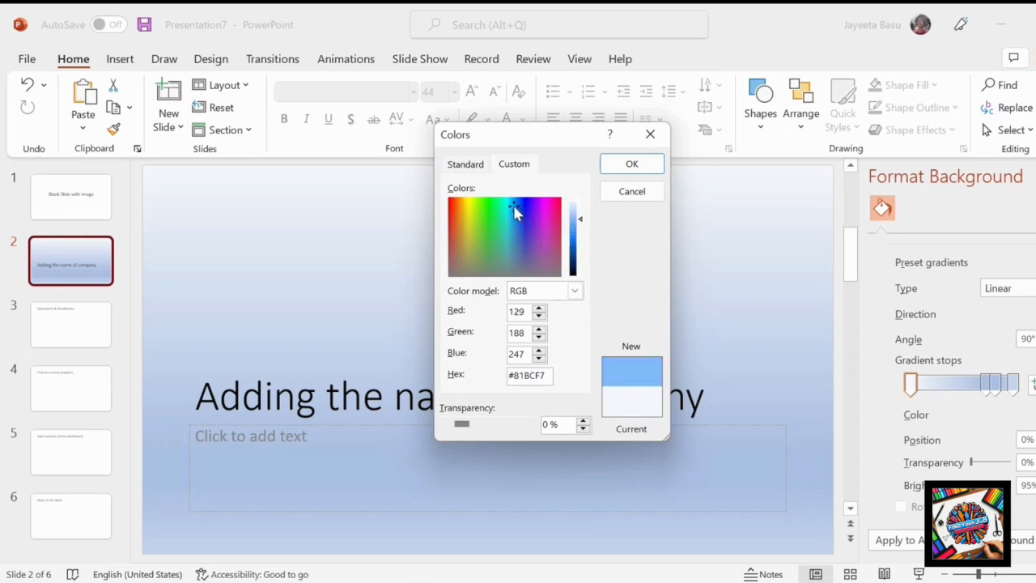
left_click(630, 166)
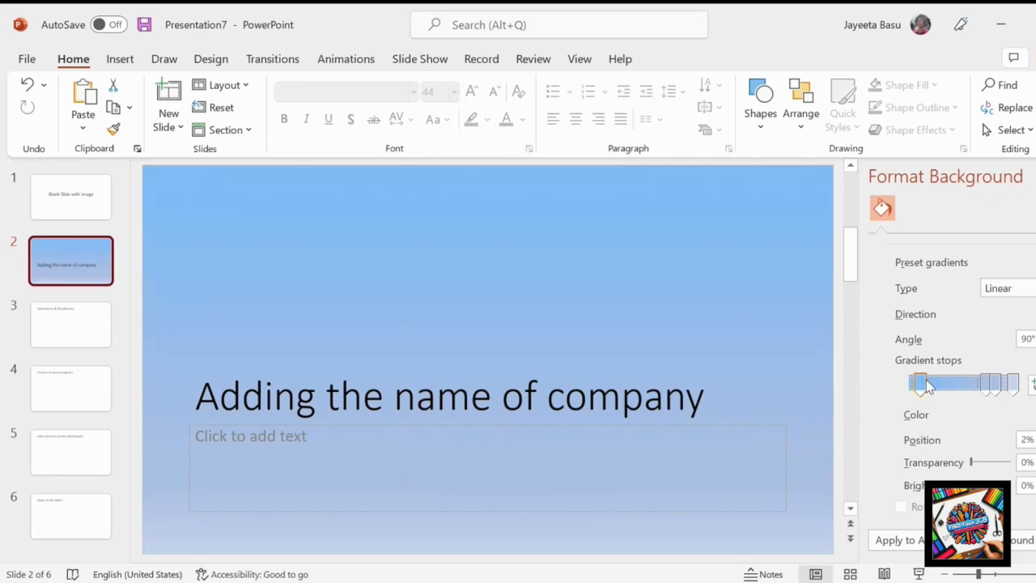
Set the light blue gradient stop to 57% position and 47% transparency, and apply the background to all slides
left_click_drag(911, 382, 971, 386)
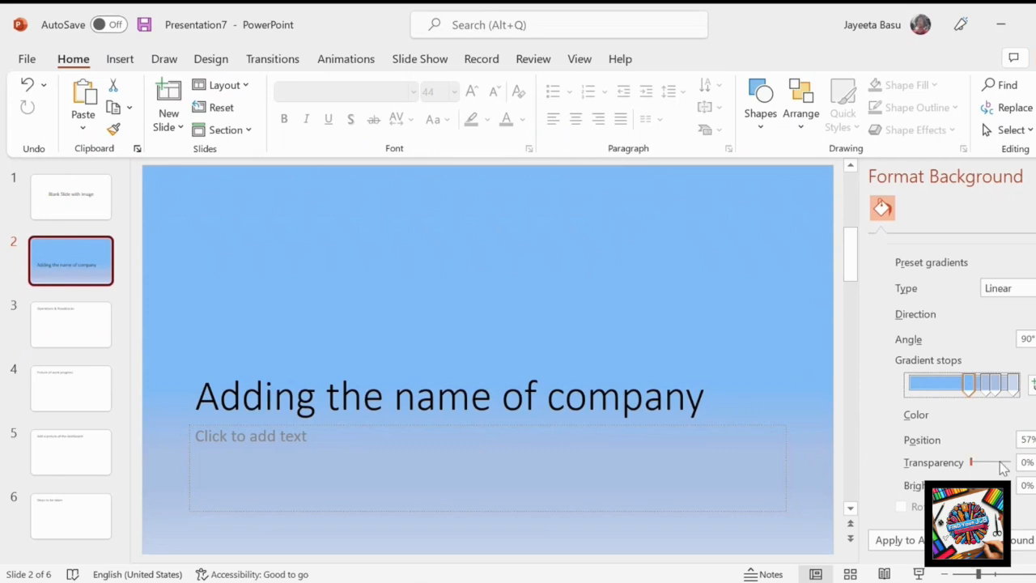
left_click_drag(971, 462, 992, 465)
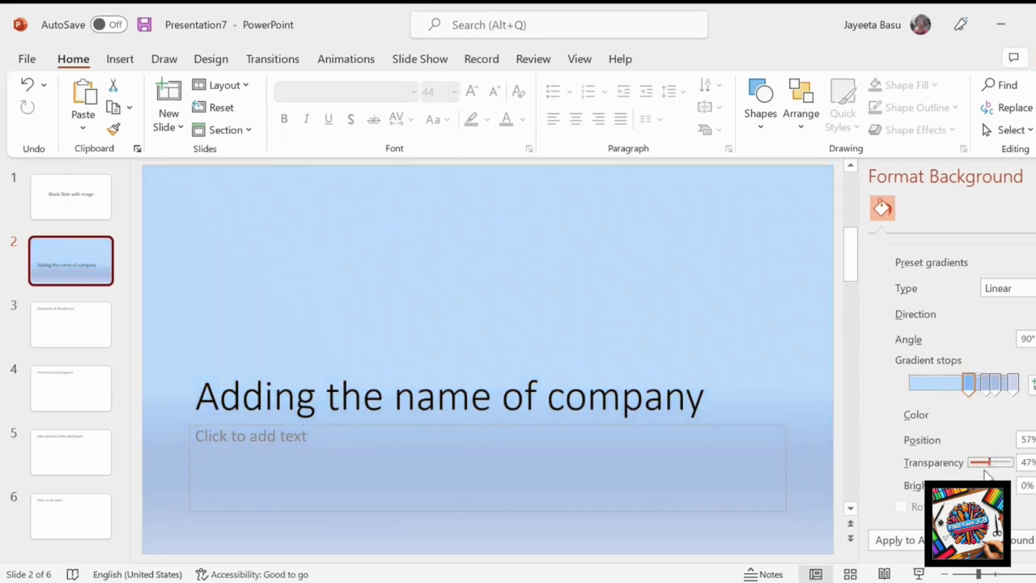
left_click(897, 540)
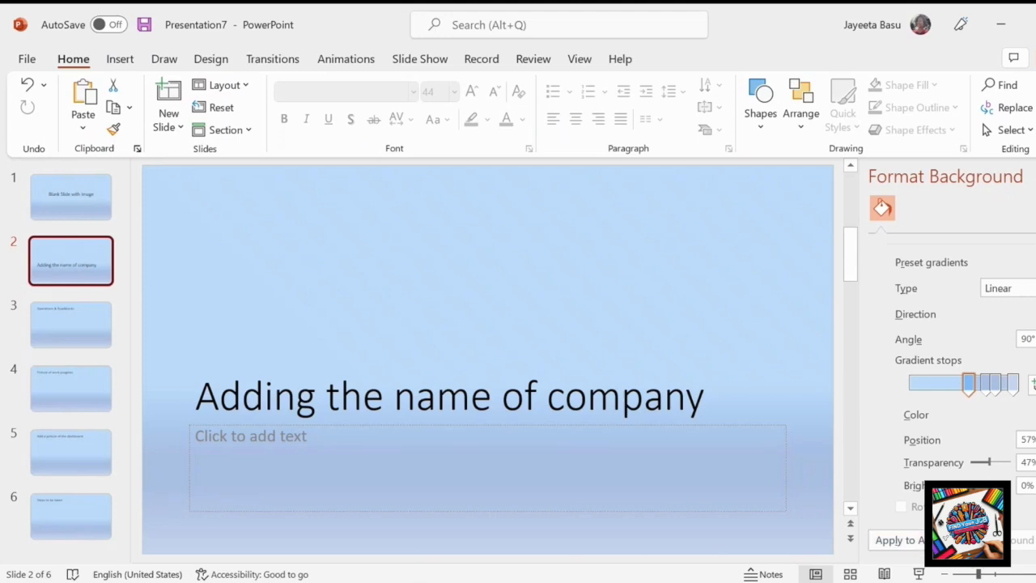
left_click(1035, 177)
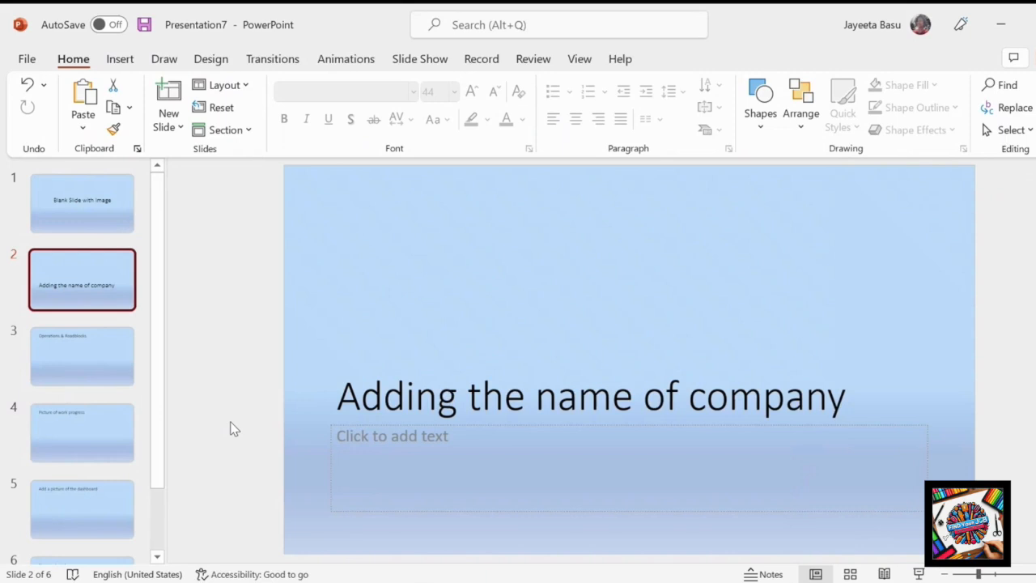
Enter "Add text here" in the text placeholder below the title of slide 2
left_click(392, 445)
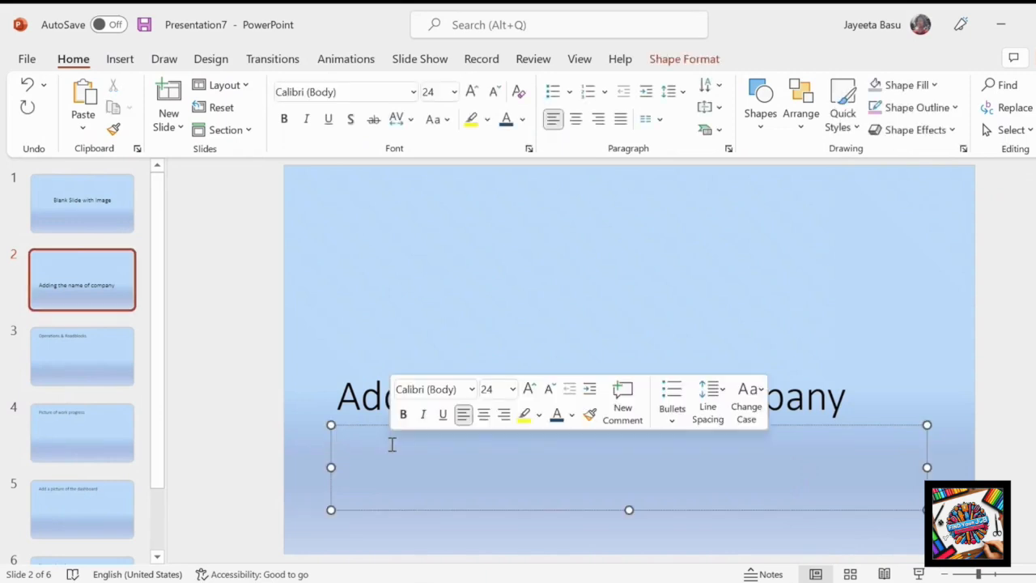
type("Add text here")
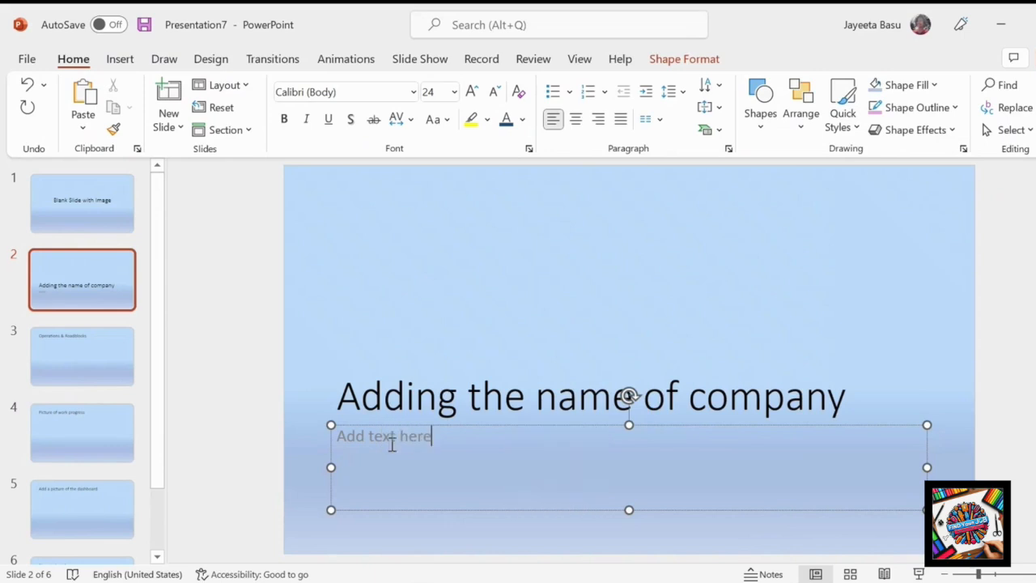
left_click(469, 347)
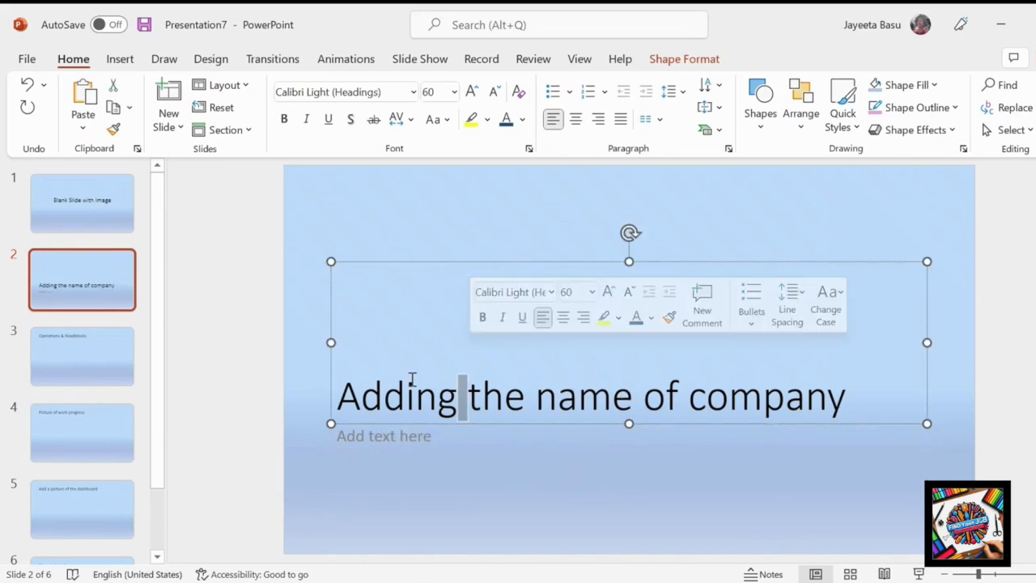
Search the stock icons for "company" and insert the icon of a group of city buildings on slide 2
left_click(118, 63)
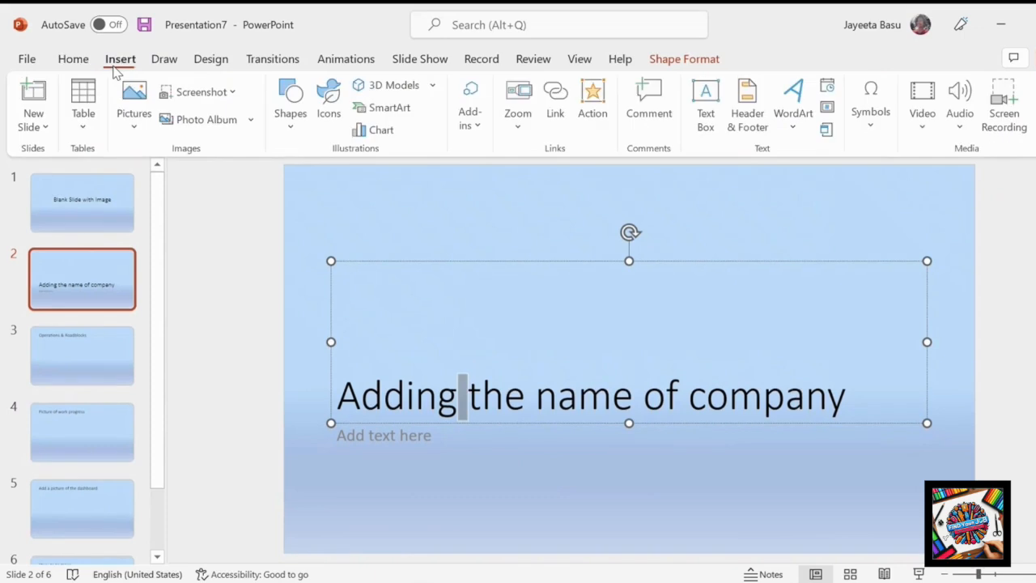
left_click(330, 111)
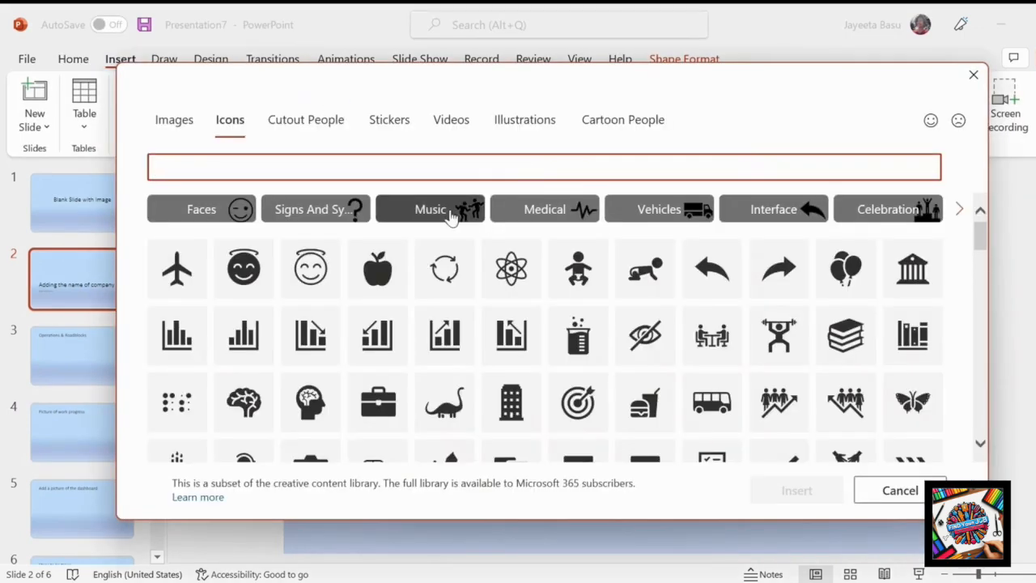
type("company")
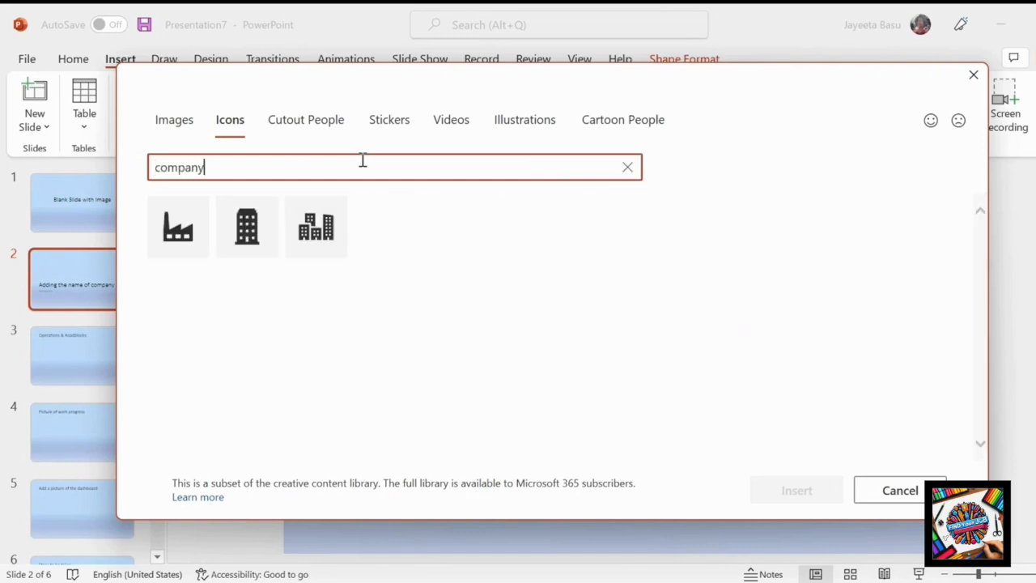
left_click(301, 224)
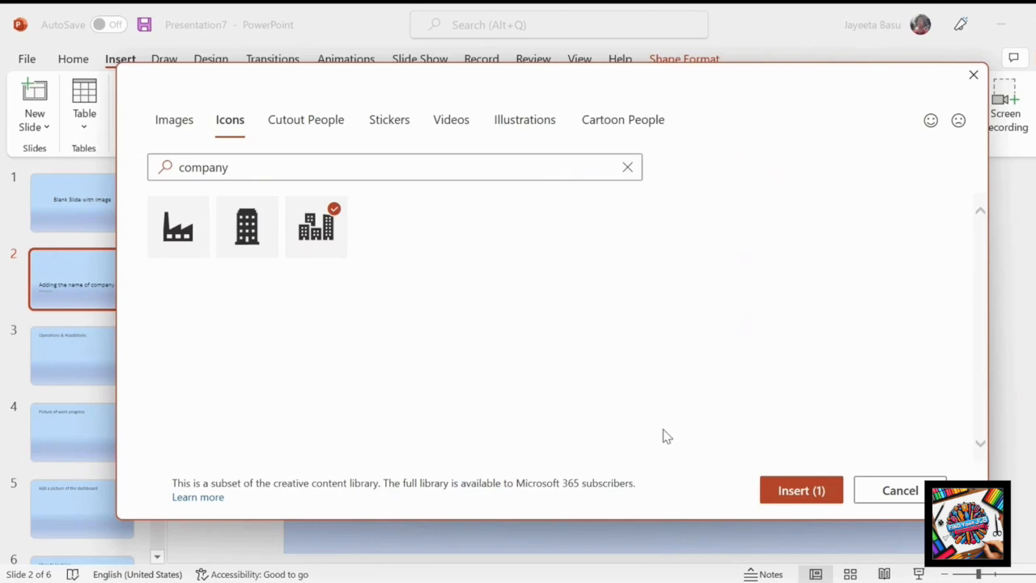
left_click(777, 506)
Move the buildings icon to the slide's lower-right corner and fill it with the darkest shade of the theme blue
left_click_drag(637, 340, 915, 505)
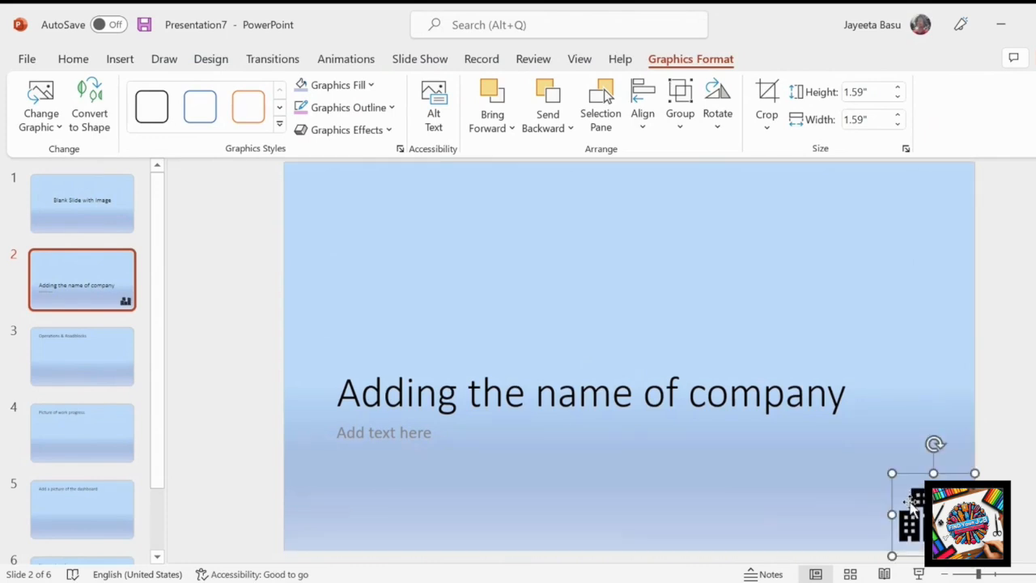
left_click(366, 88)
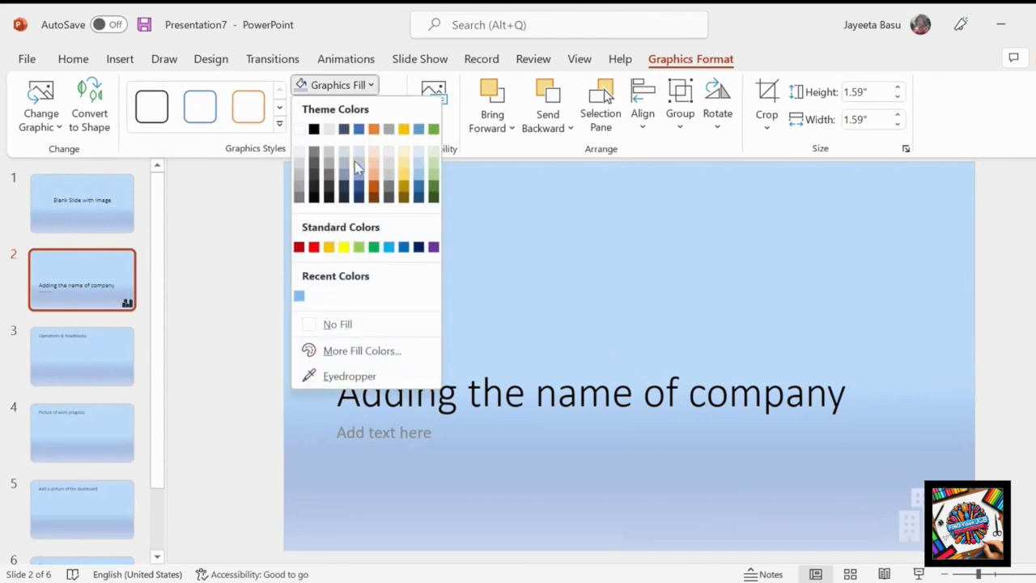
left_click(361, 203)
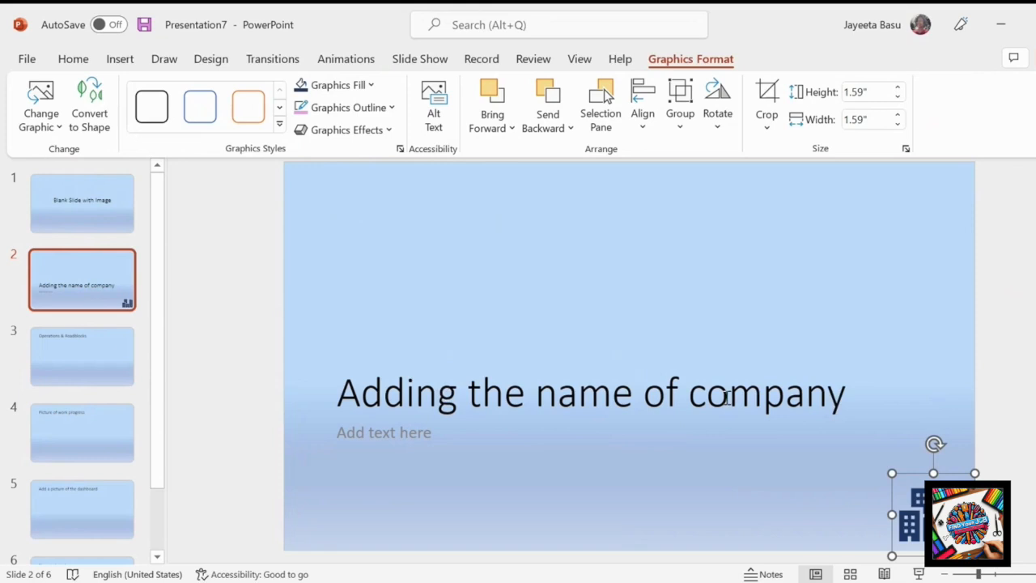